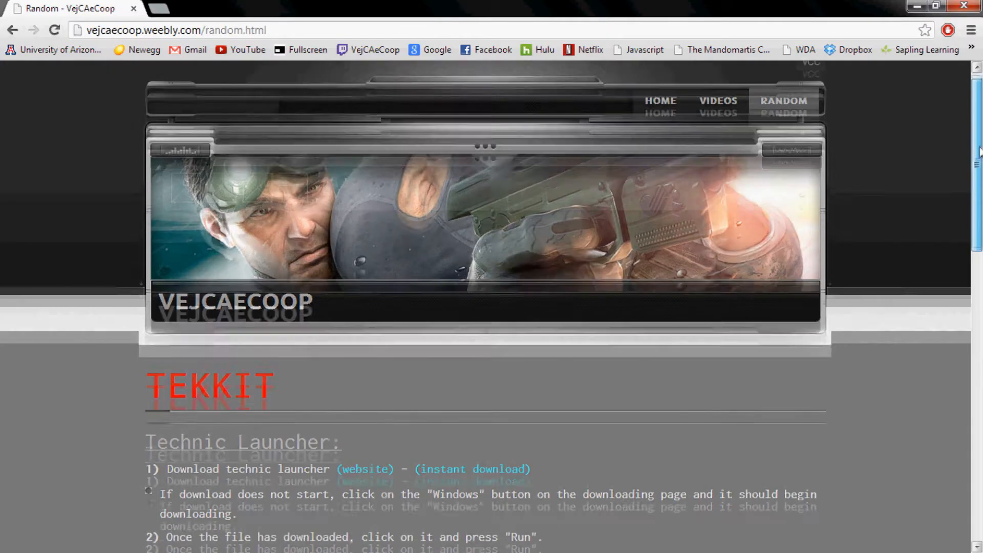
drag(980, 152, 979, 299)
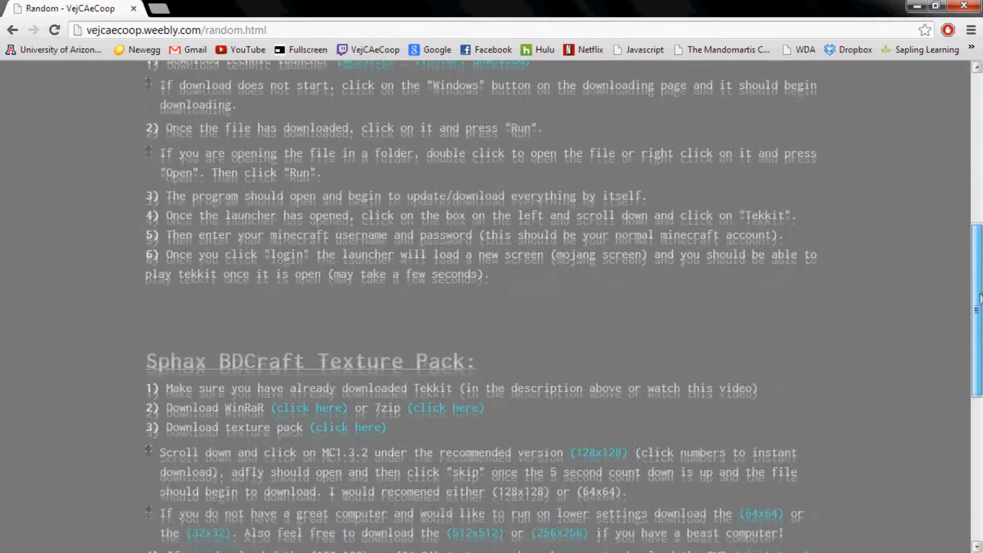
scroll(976, 308, down, 3)
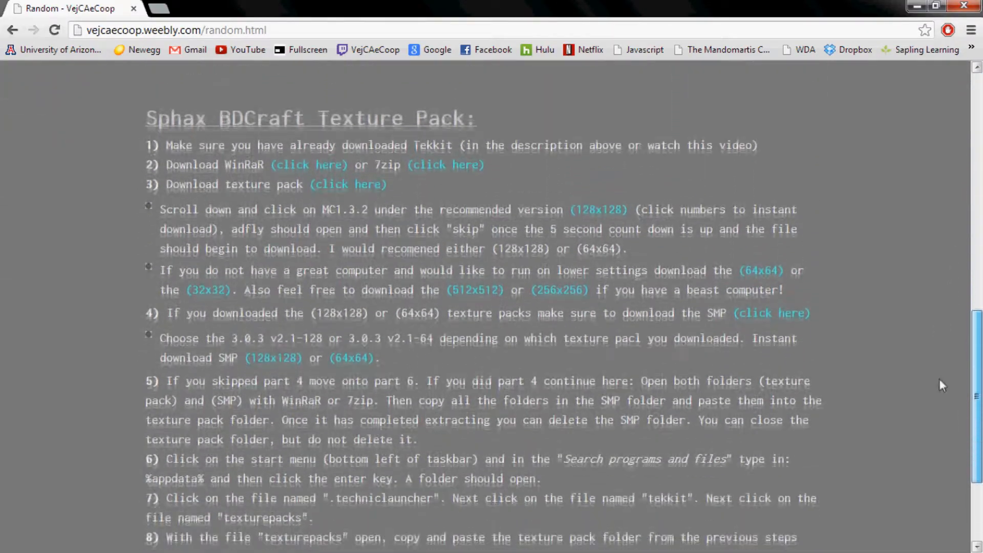
scroll(939, 385, down, 2)
scroll(924, 420, up, 2)
scroll(936, 386, up, 2)
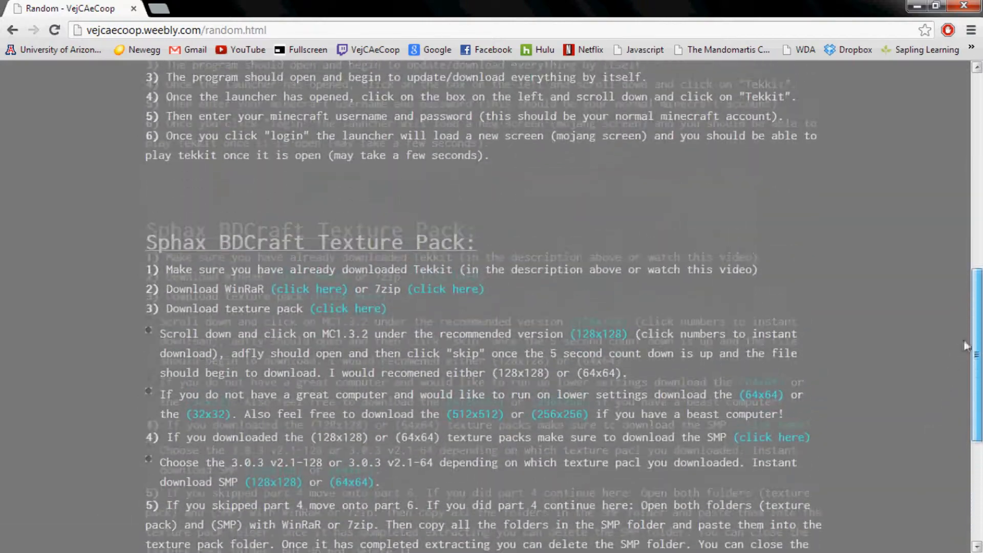
scroll(966, 346, up, 8)
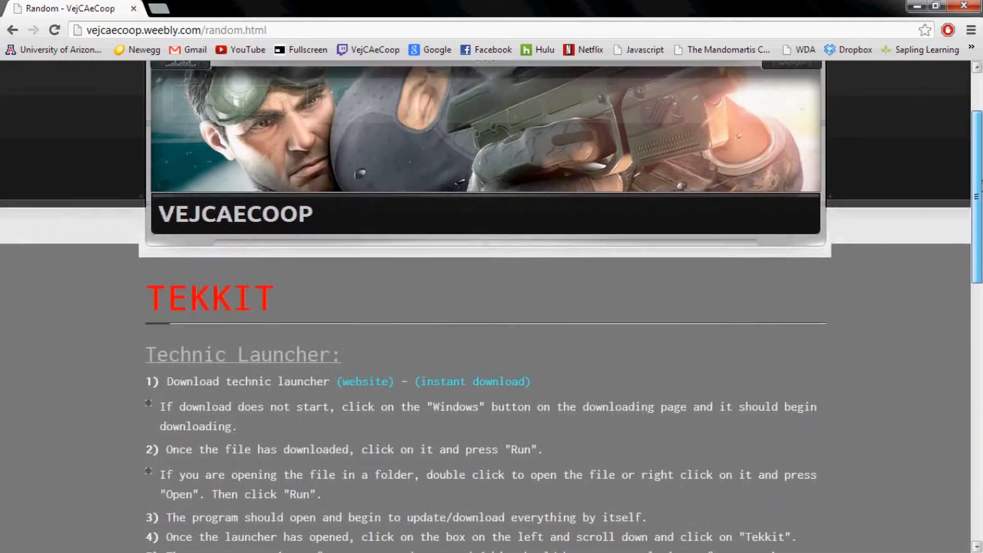
drag(981, 182, 981, 143)
scroll(339, 248, down, 3)
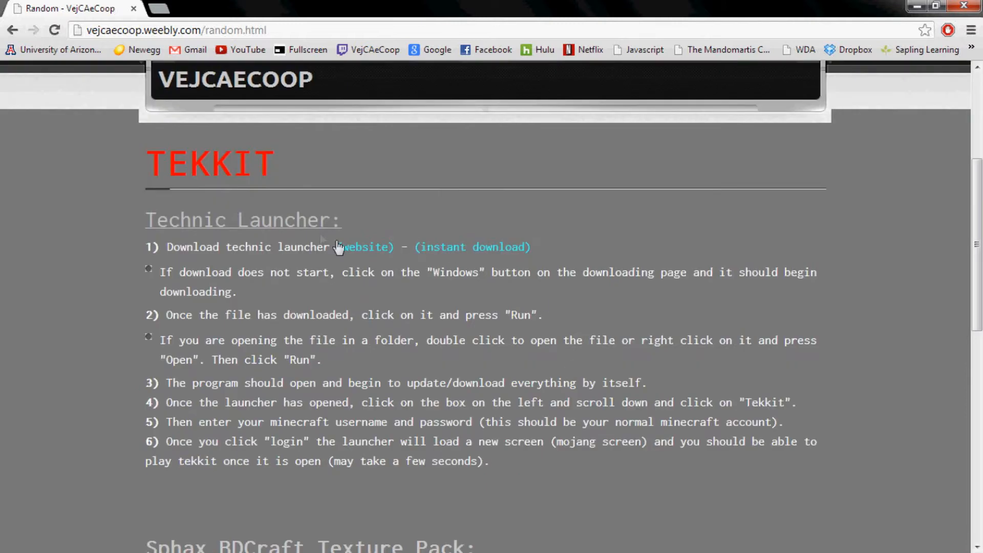
Follow the 'website' link beside 'Download technic launcher' to reach the Technic Pack Tekkit page.
click(363, 256)
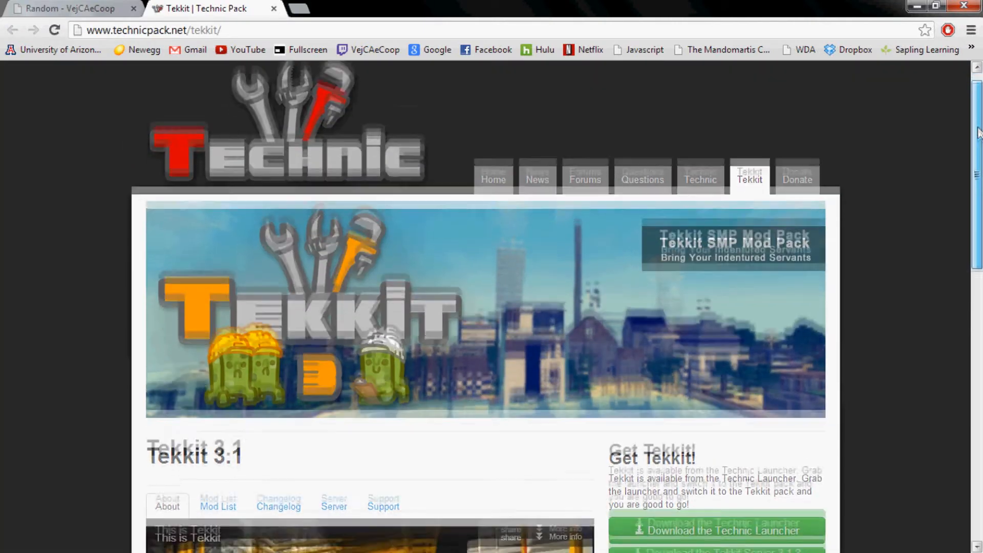
drag(982, 122, 981, 179)
scroll(845, 208, down, 1)
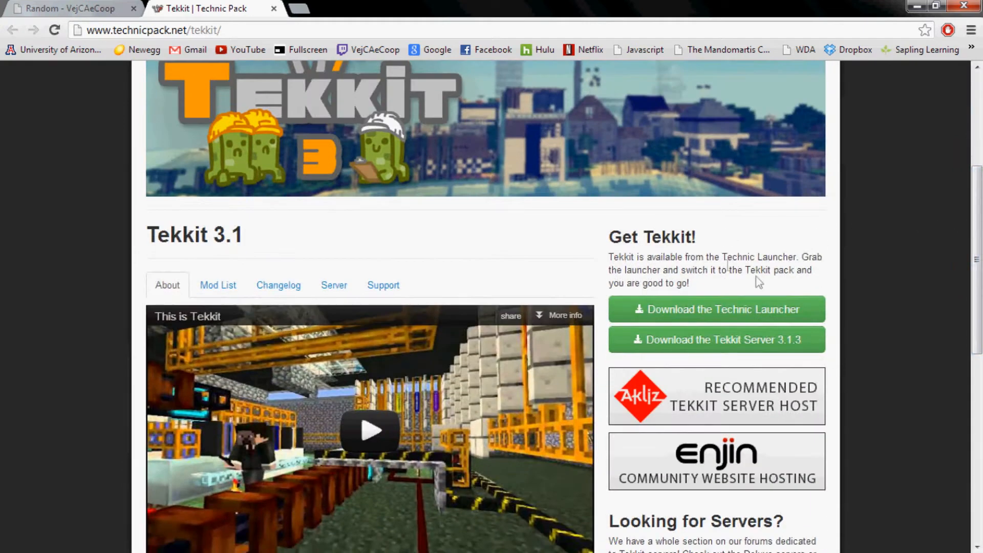
Download TechnicLauncher.exe from the Technic Launcher download page.
click(699, 310)
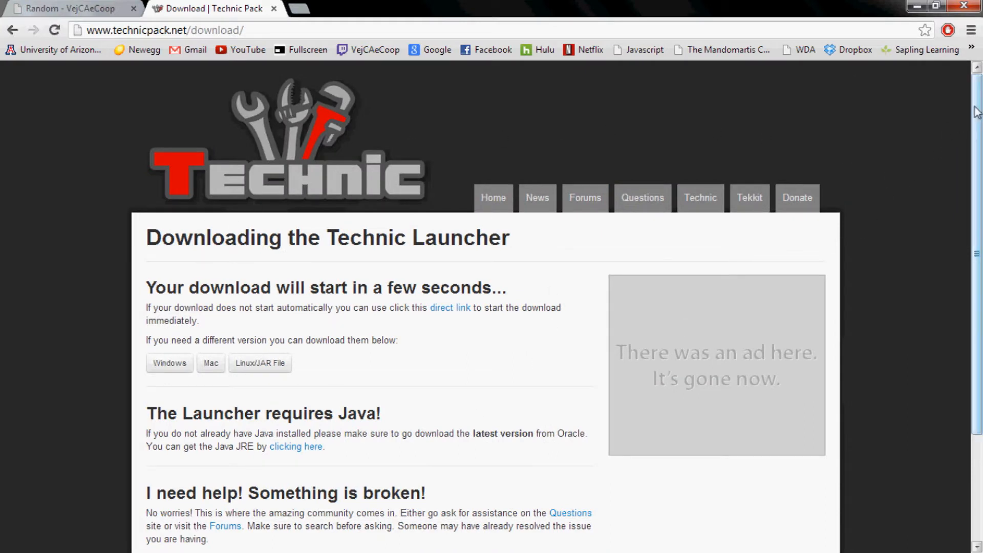
drag(978, 108, 981, 158)
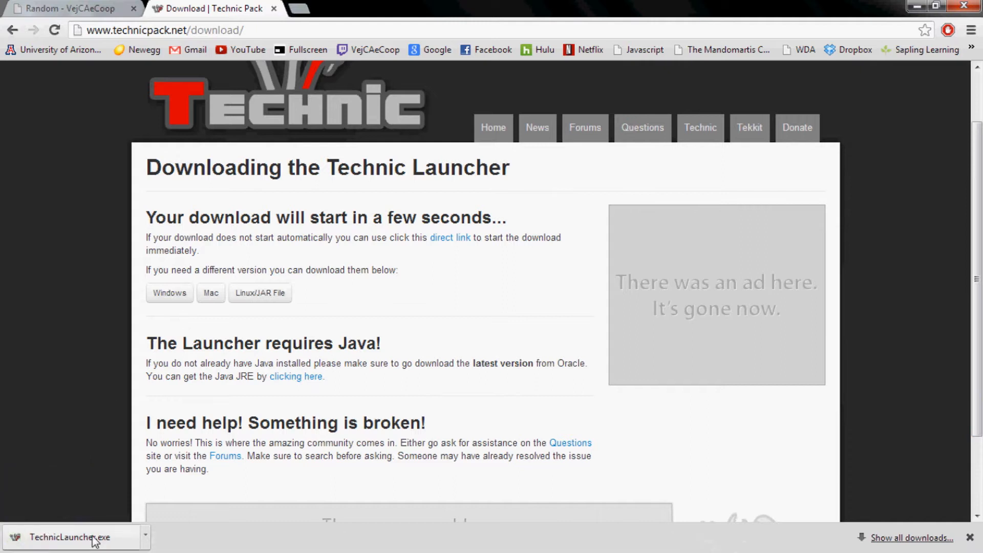
Reveal the downloaded TechnicLauncher in its folder and move it onto the desktop.
right_click(92, 536)
click(162, 505)
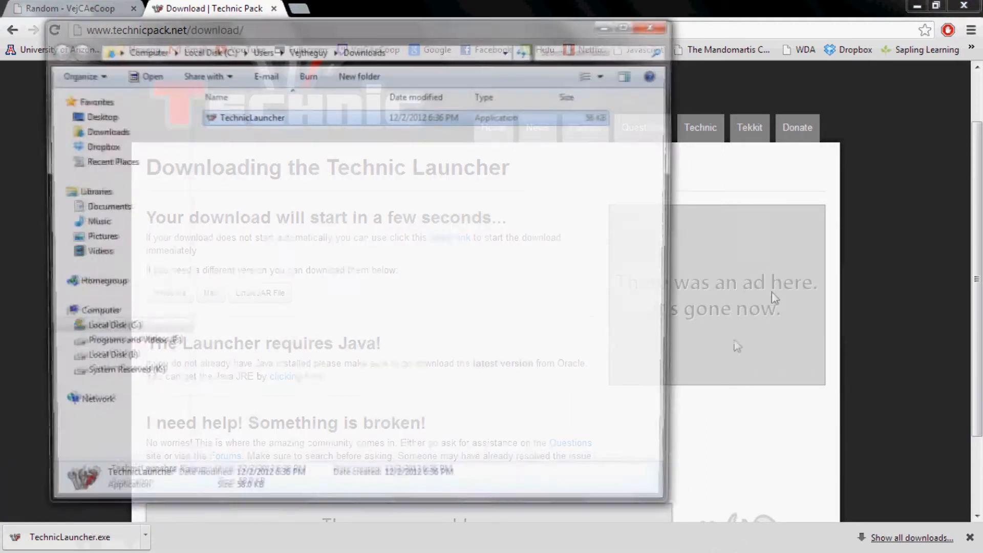
click(915, 7)
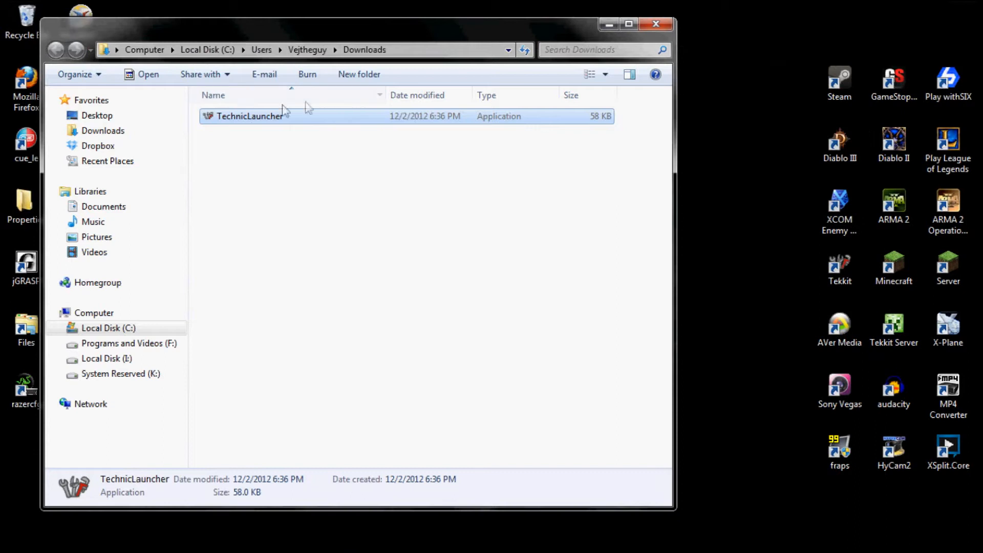
drag(236, 121, 723, 126)
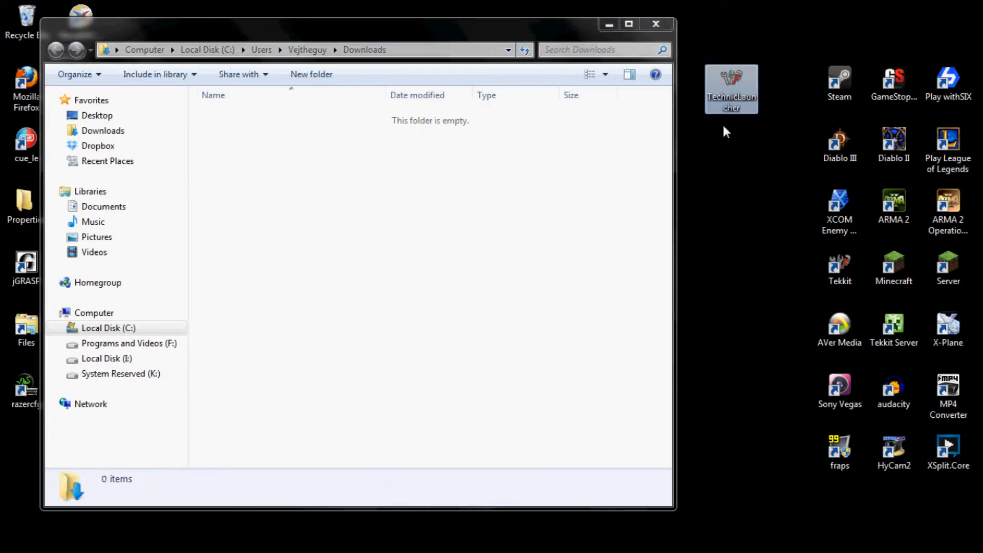
Run TechnicLauncher from the desktop, allowing the unverified program past the security warning.
double_click(734, 90)
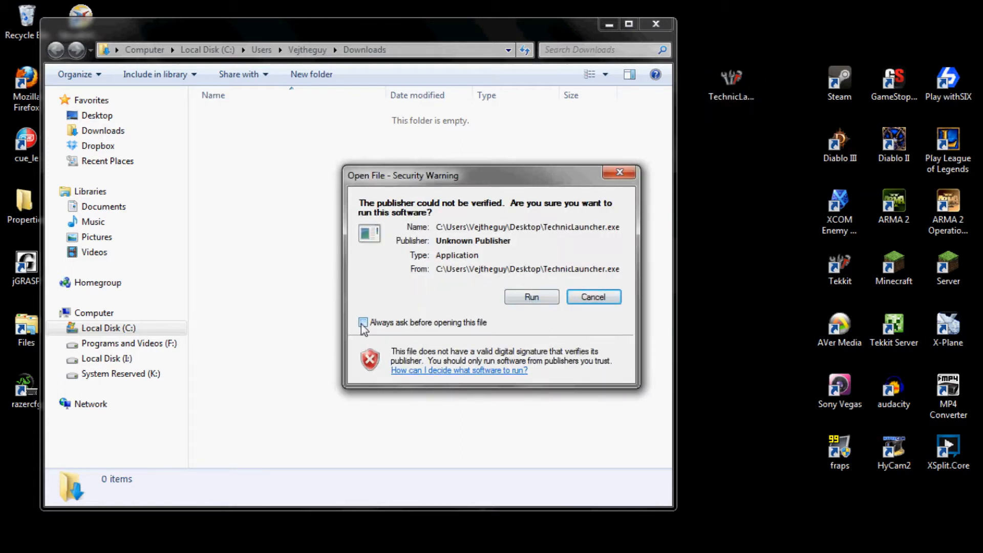
click(536, 297)
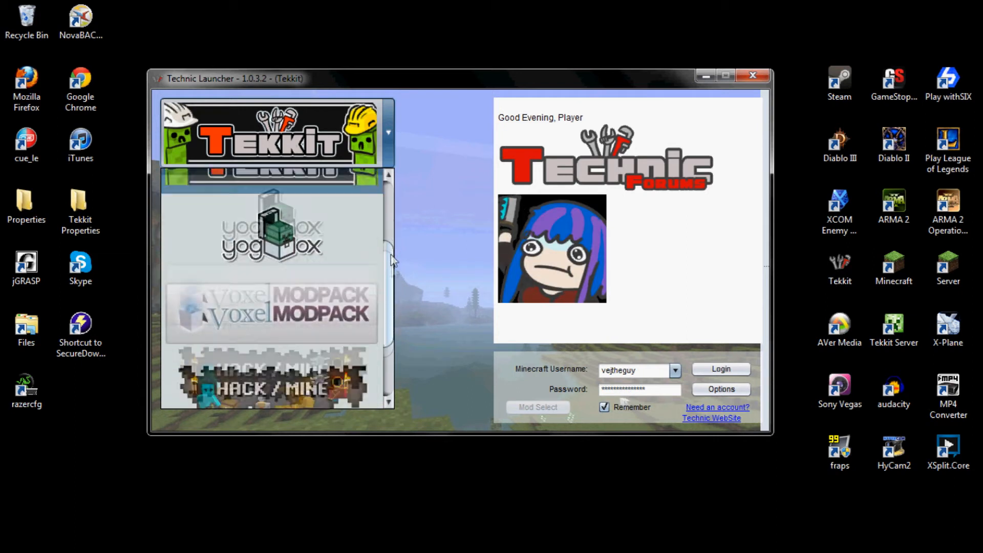
Choose the Tekkit modpack, enter the Minecraft password and log in.
click(292, 307)
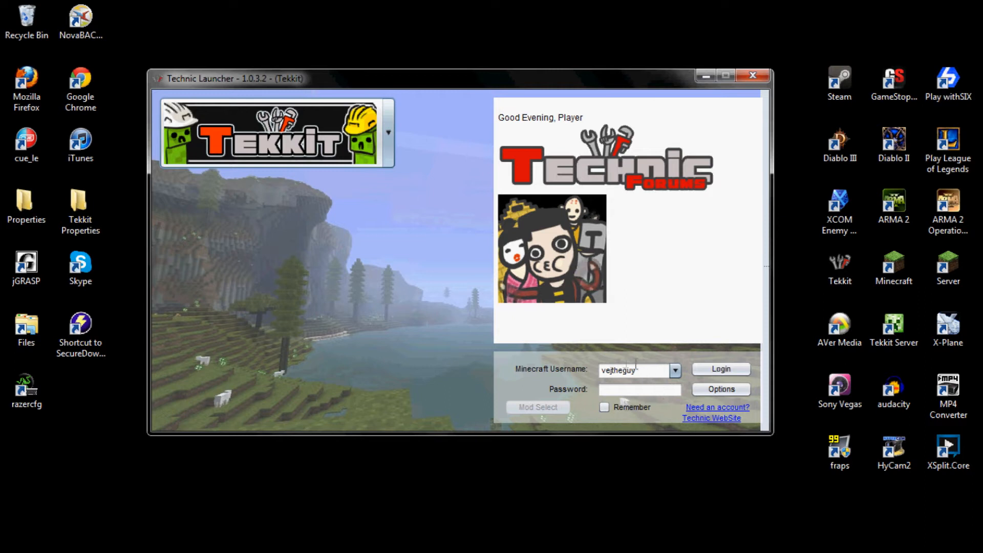
click(635, 389)
text(***)
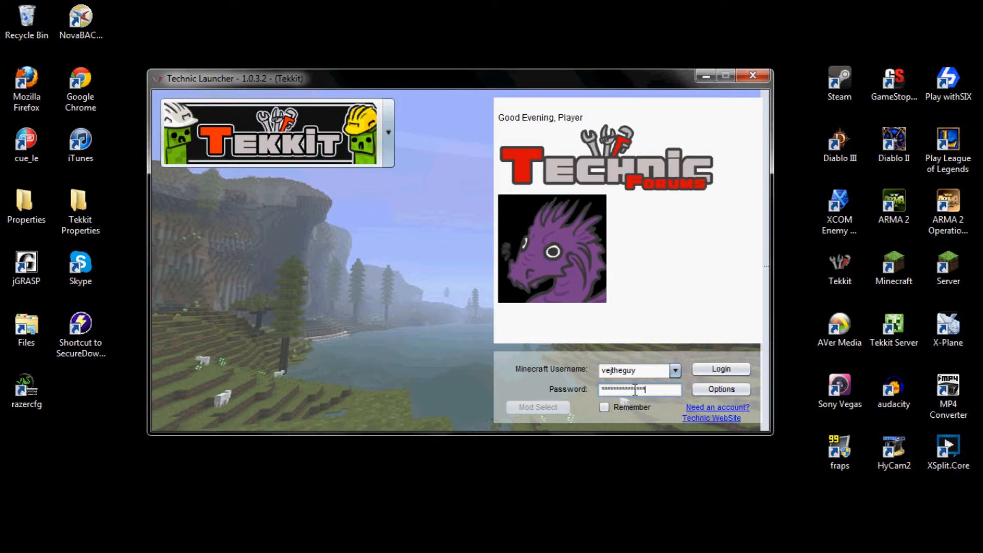
key(Return)
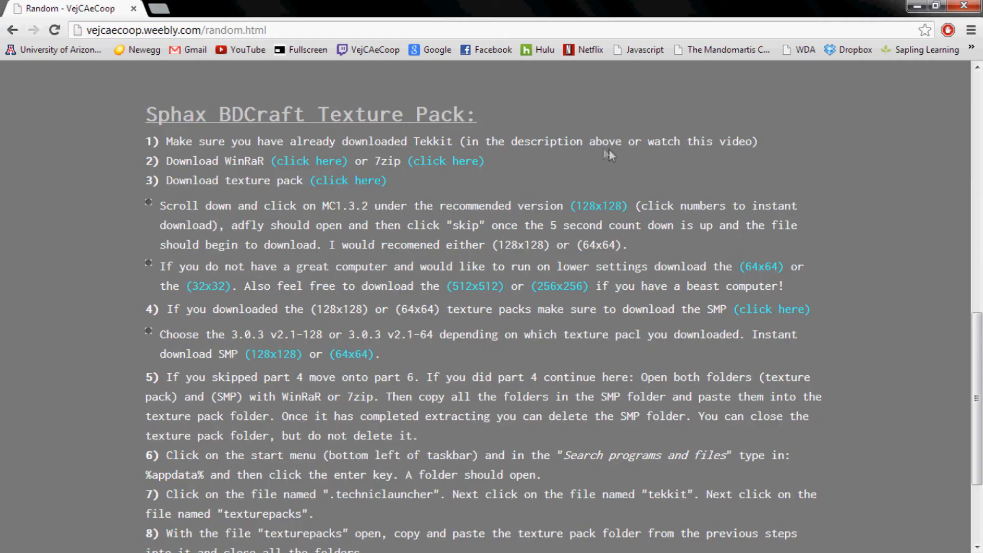
Follow the WinRAR 'click here' link to the RARLAB download page.
click(323, 168)
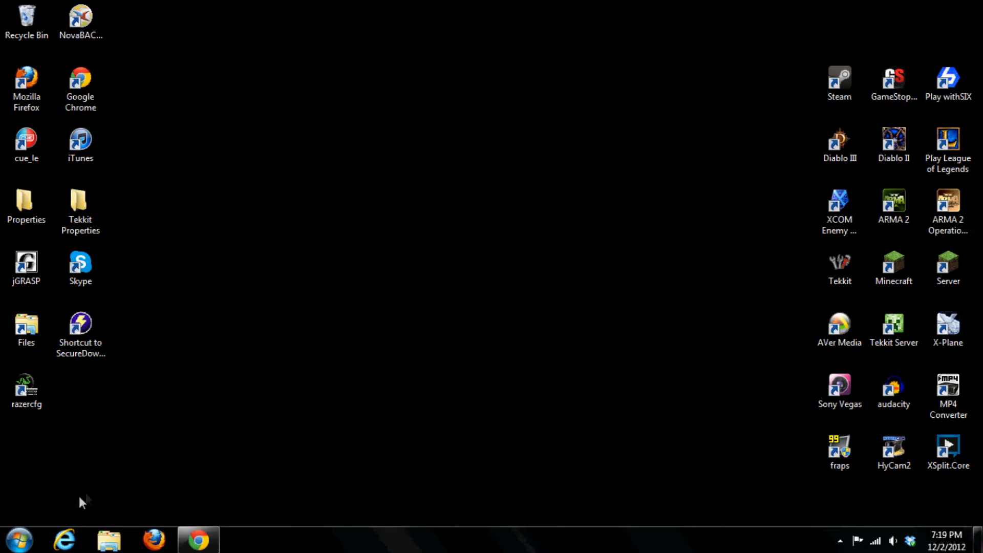
Check the System page in Control Panel, confirming Windows 7 Ultimate is 64-bit.
click(23, 542)
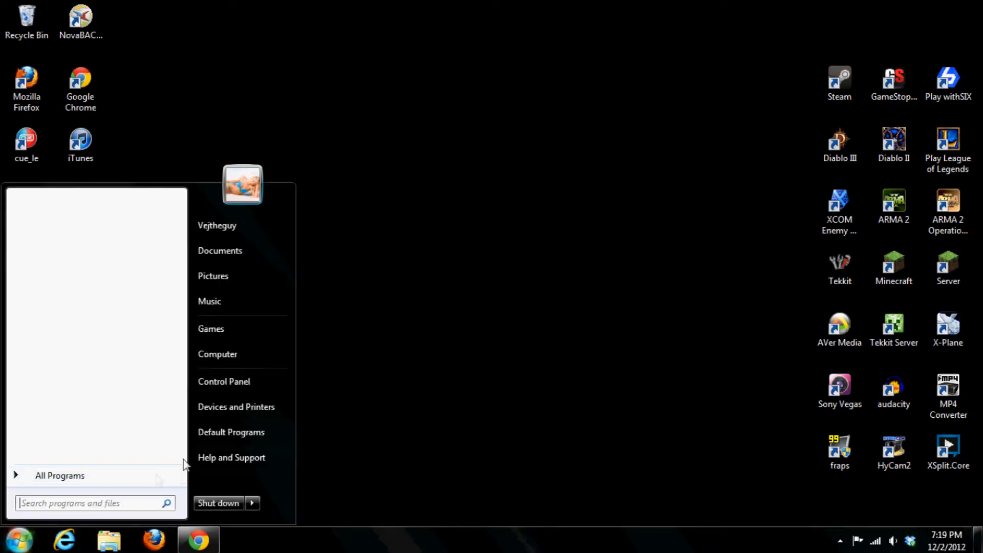
click(262, 388)
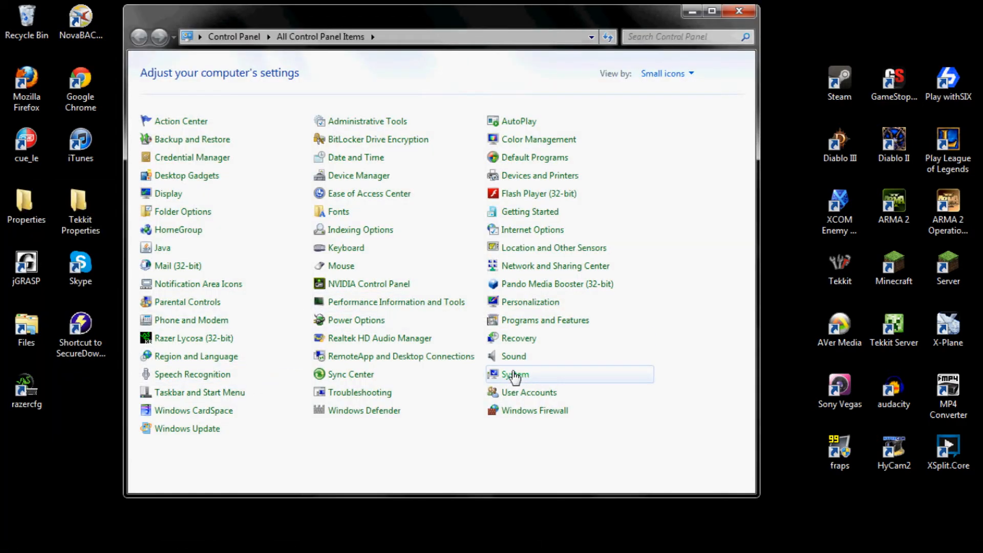
click(513, 375)
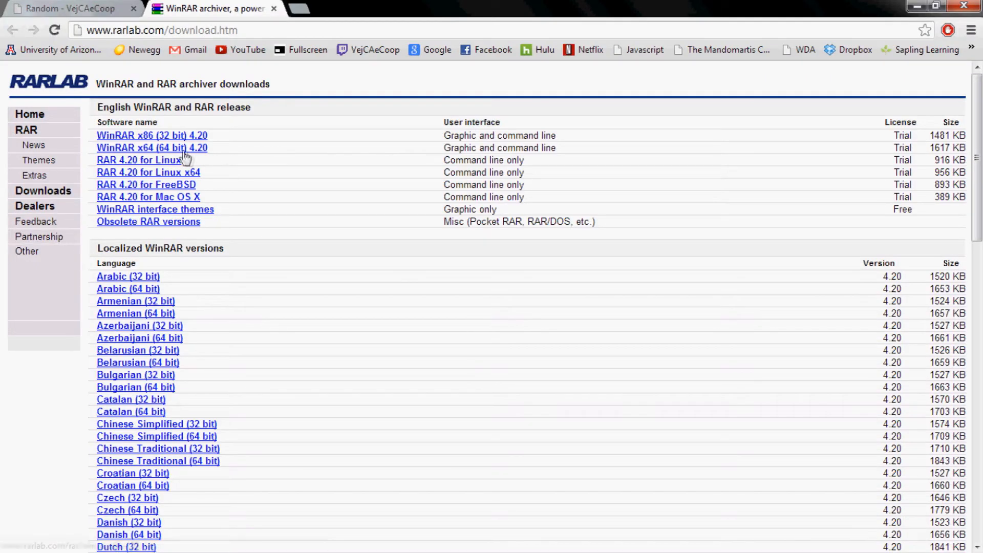
Download the WinRAR x64 4.20 installer and run winrar-x64-420.exe.
click(184, 149)
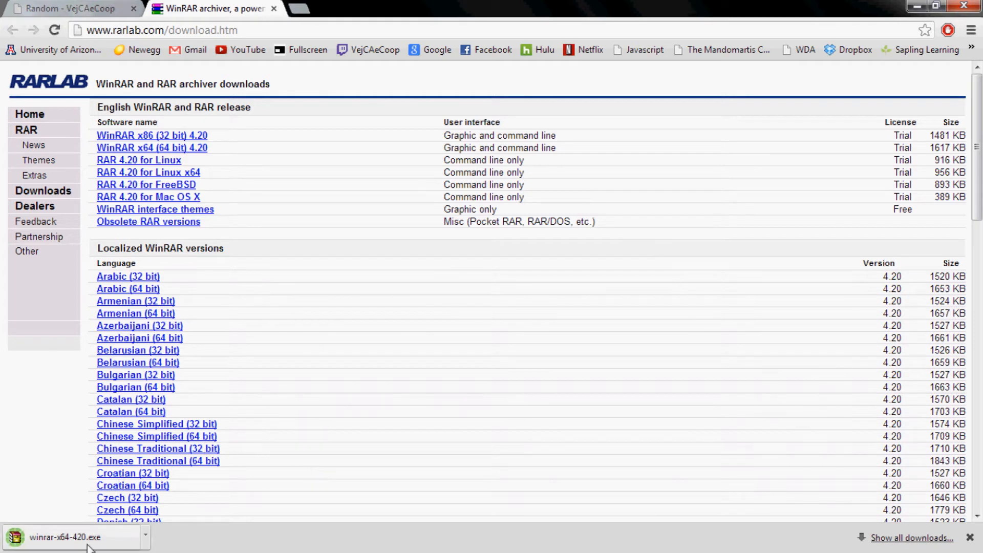
click(46, 537)
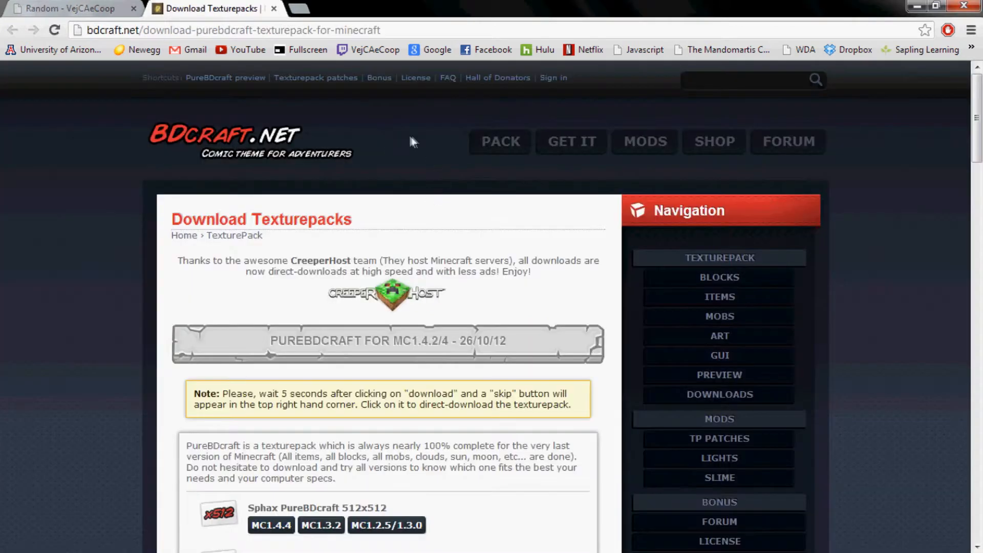
drag(977, 115, 977, 175)
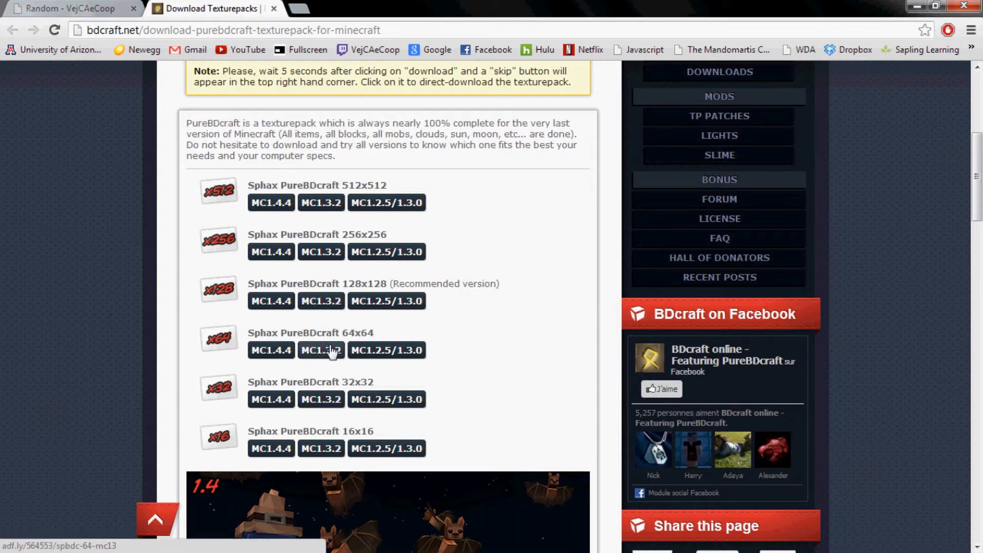
Download the Sphax PureBDcraft 128x128 pack for MC1.3.2, skipping the adf.ly wait.
click(332, 305)
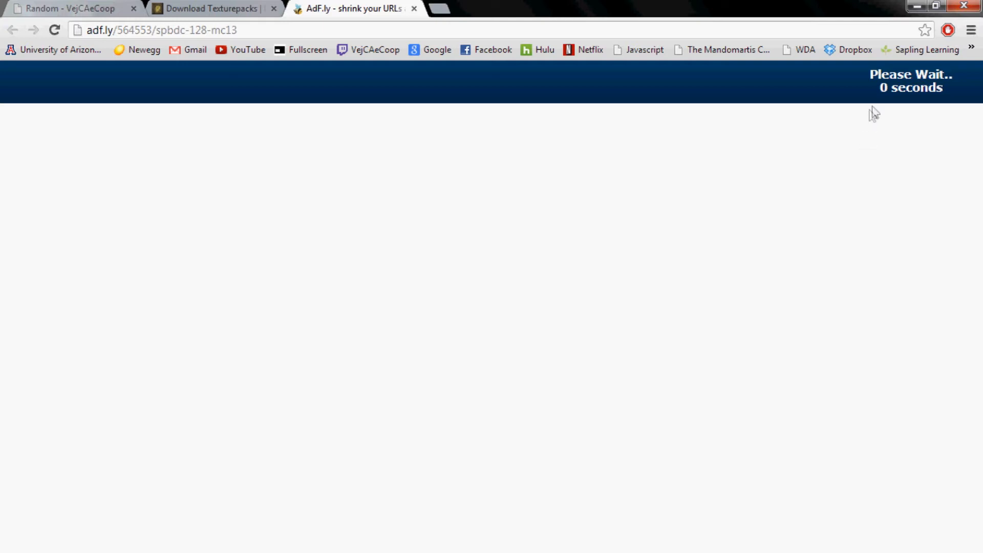
click(914, 83)
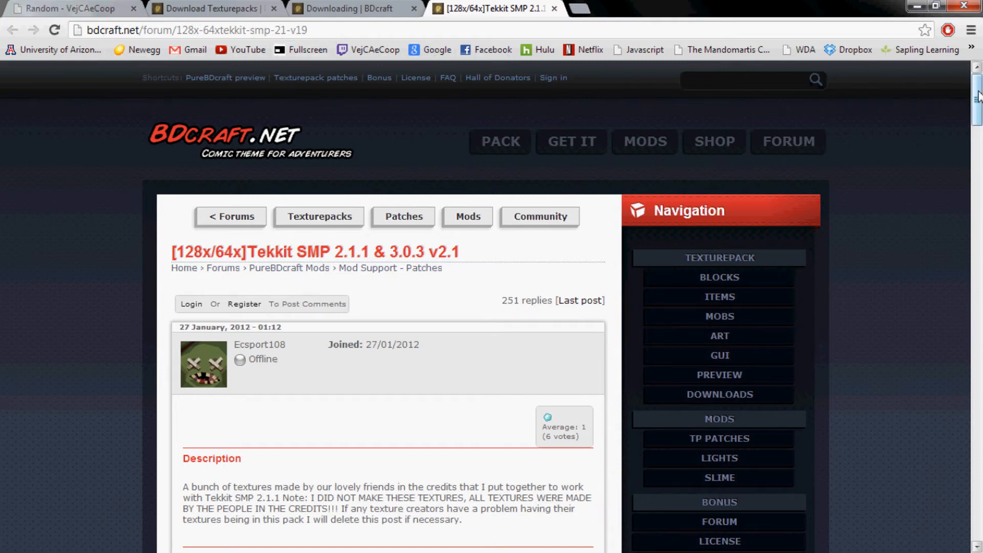
drag(979, 96, 979, 187)
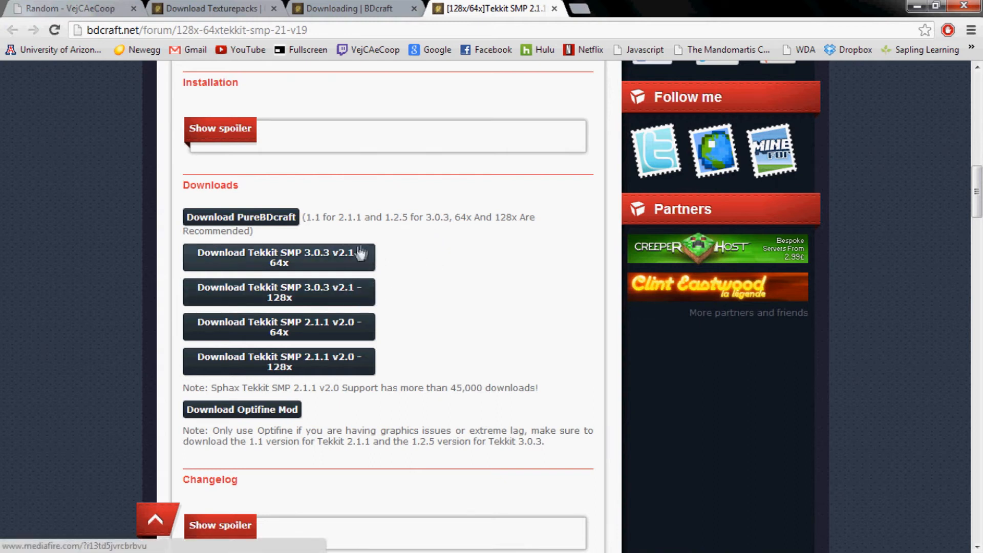
Start the MediaFire download of Sphax 128x Tekkit SMP 3.0.3 v2.1 and return to the instructions page.
click(303, 299)
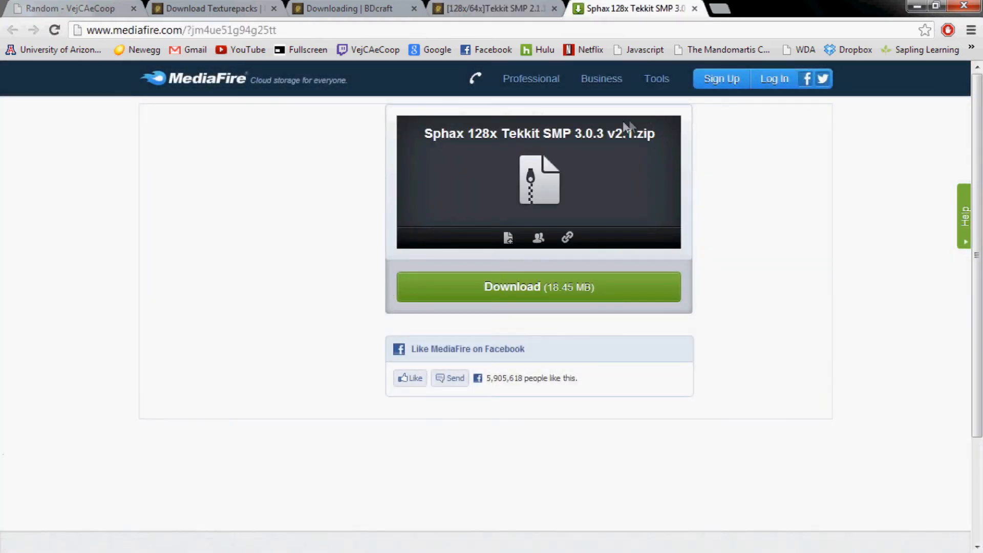
click(542, 292)
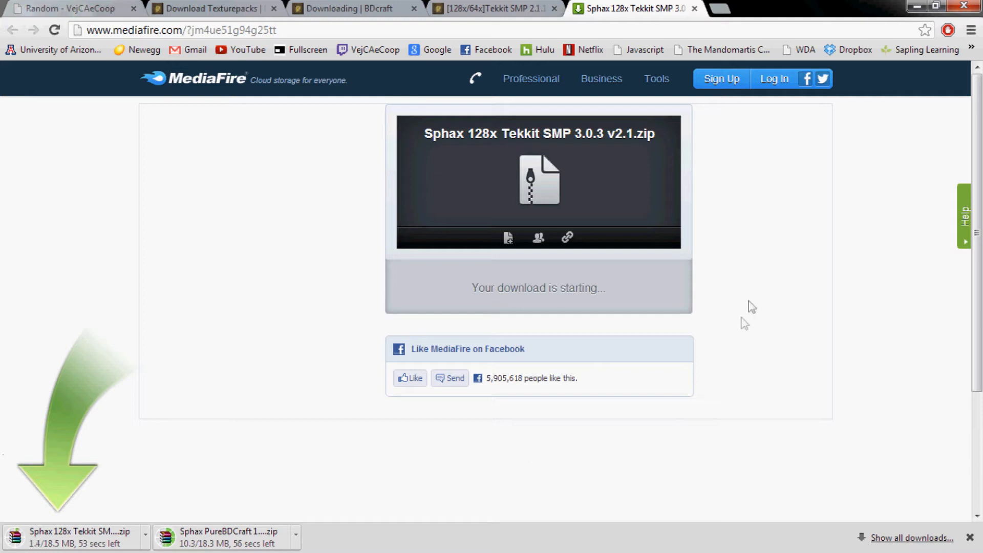
key(ctrl+Tab)
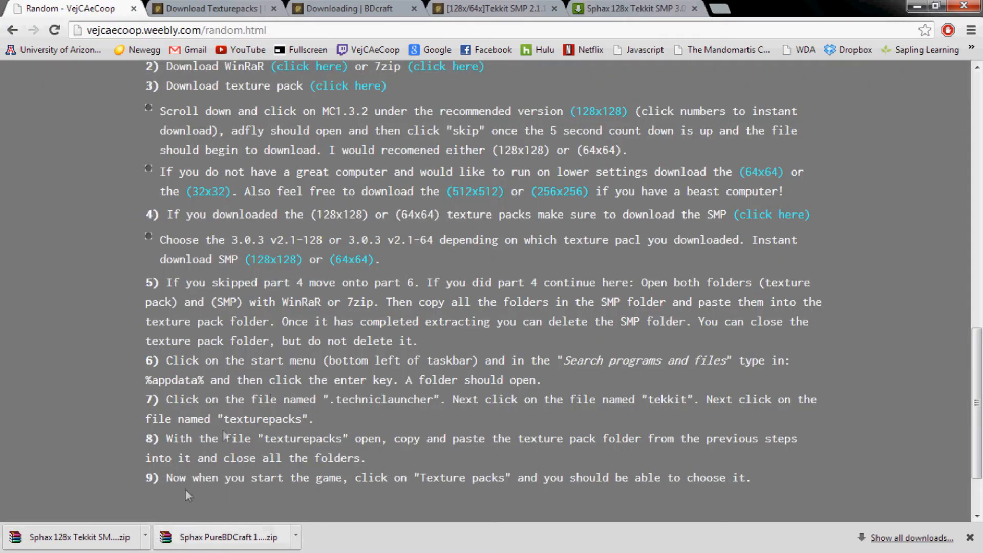
Reveal the downloaded Sphax zips in the Downloads folder with Chrome minimized.
right_click(205, 537)
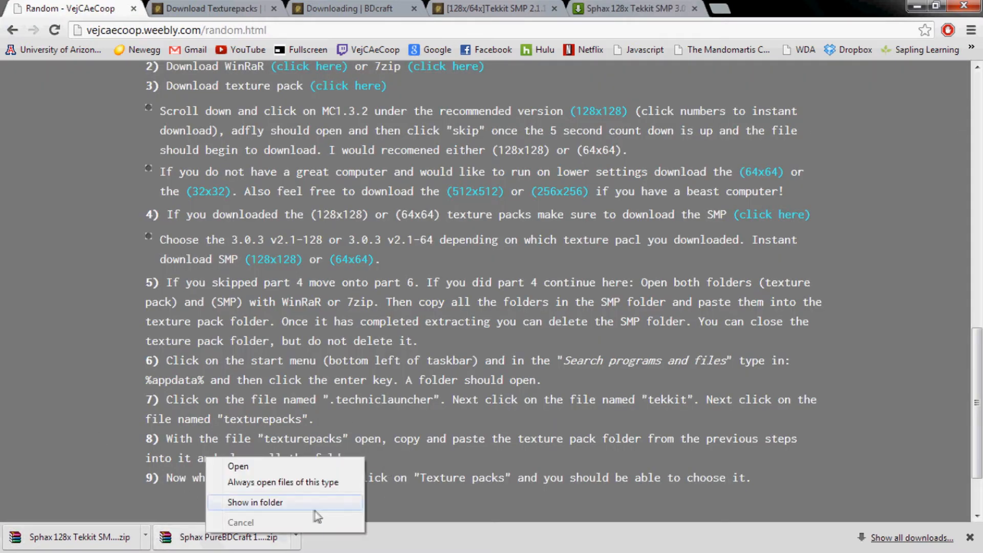
click(315, 503)
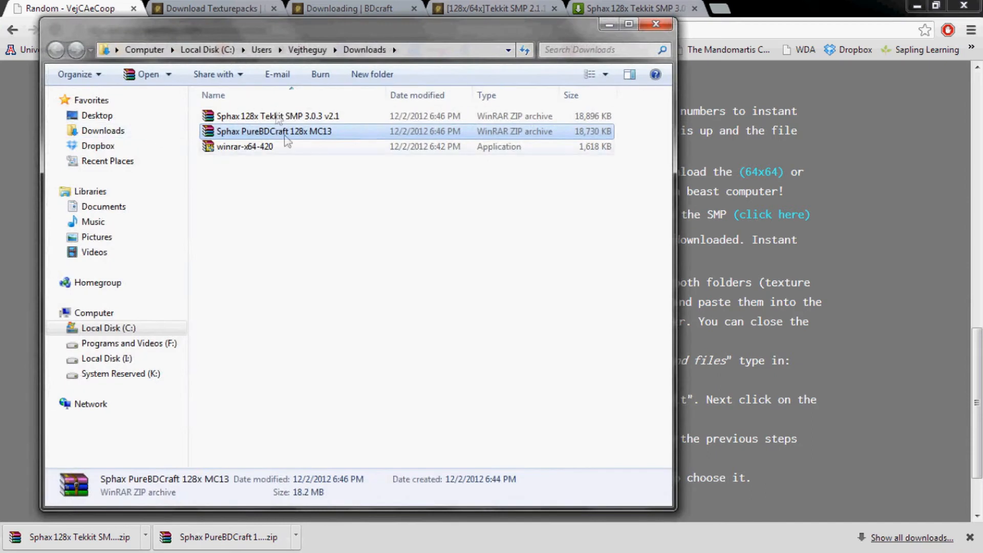
click(916, 6)
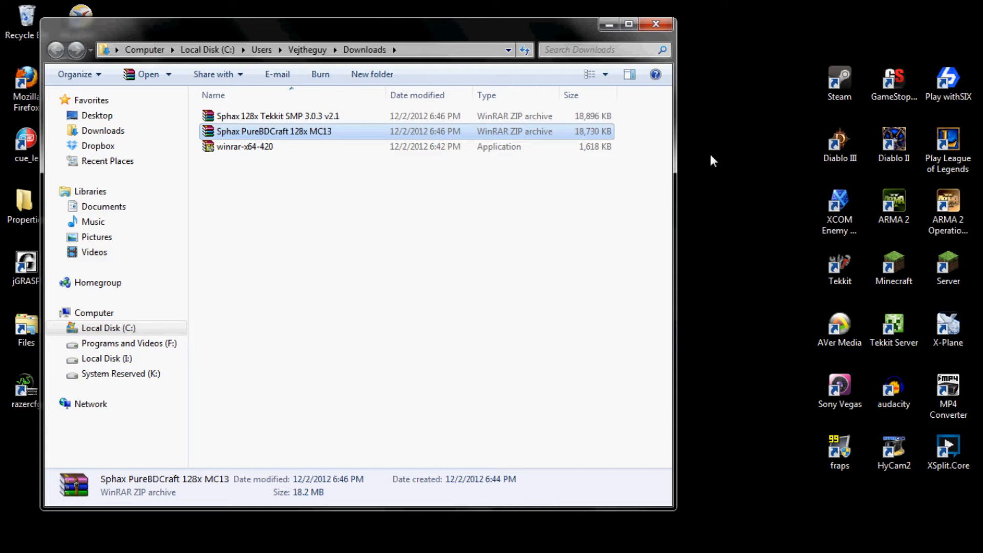
click(749, 141)
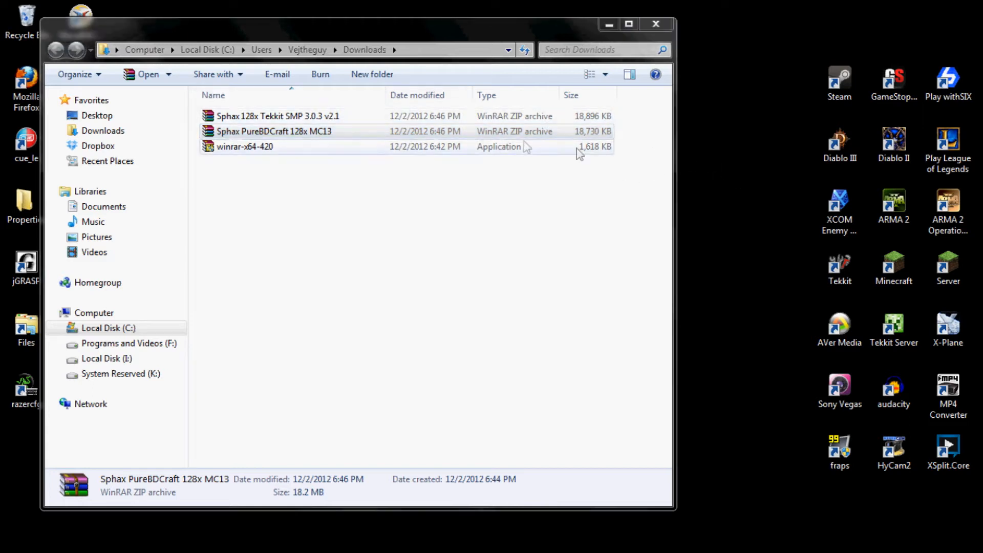
Open the PureBDCraft 128x MC13 zip in WinRAR.
click(319, 134)
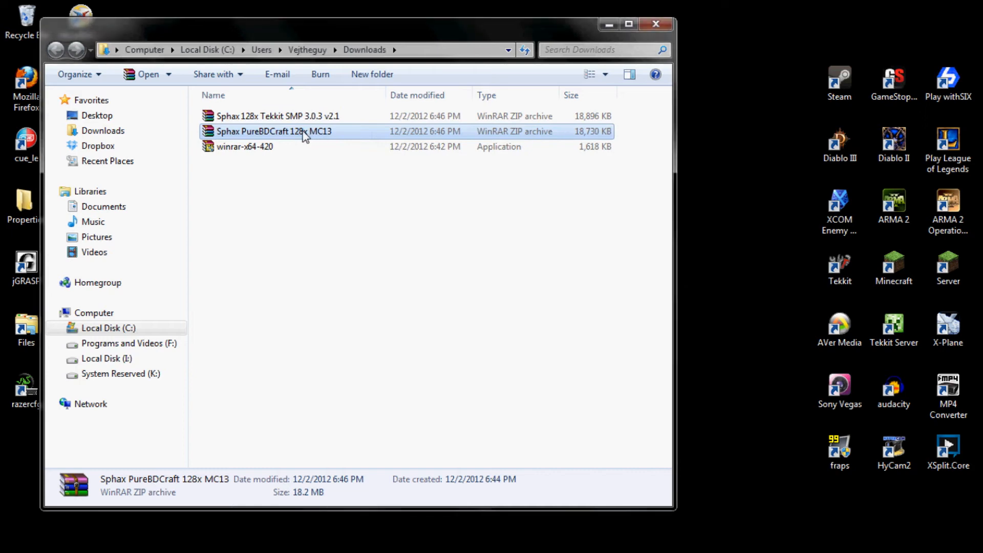
right_click(303, 135)
click(337, 140)
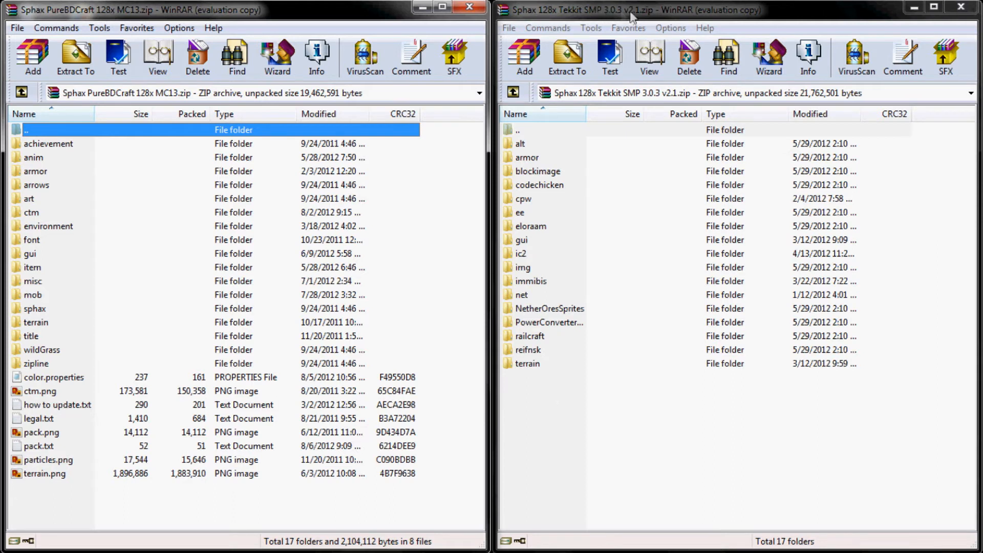
Copy all 17 Tekkit SMP folders into the PureBDCraft 128x MC13 archive, giving 31 folders.
drag(725, 447, 532, 156)
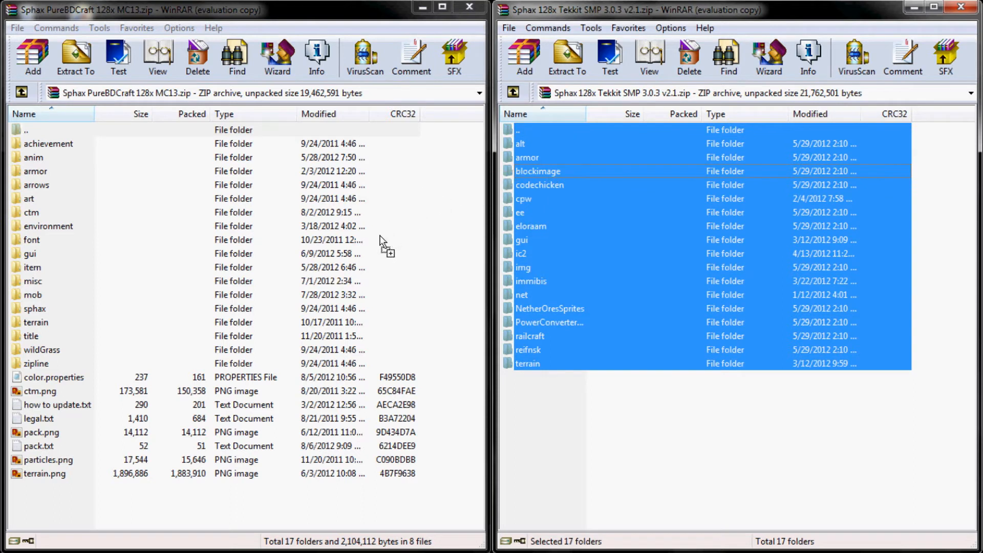
drag(500, 177, 384, 245)
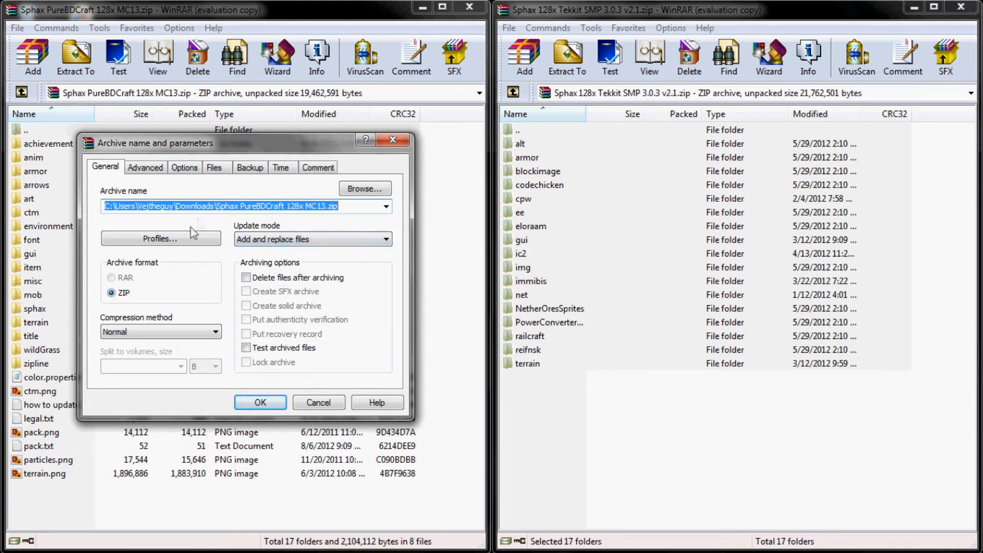
click(276, 409)
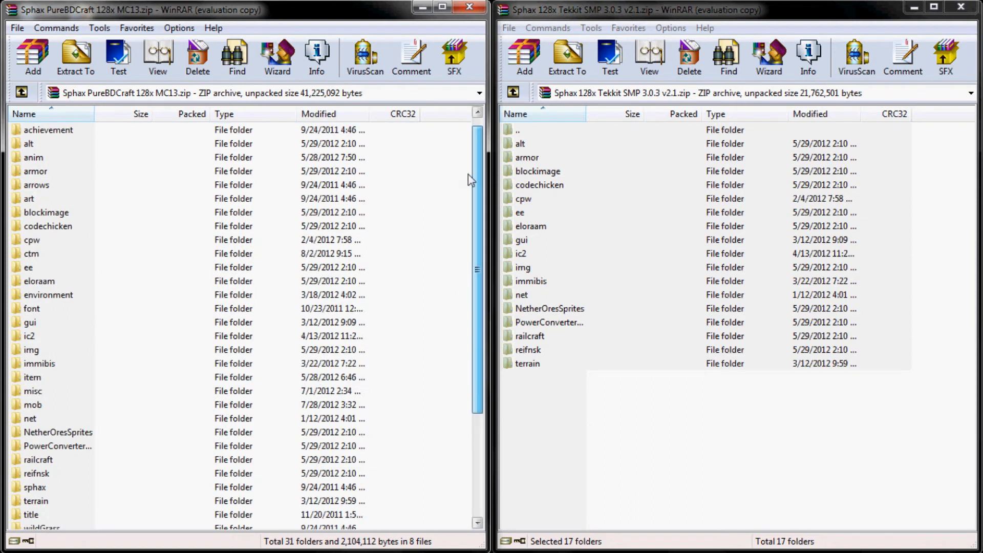
drag(476, 180, 469, 306)
key(Home)
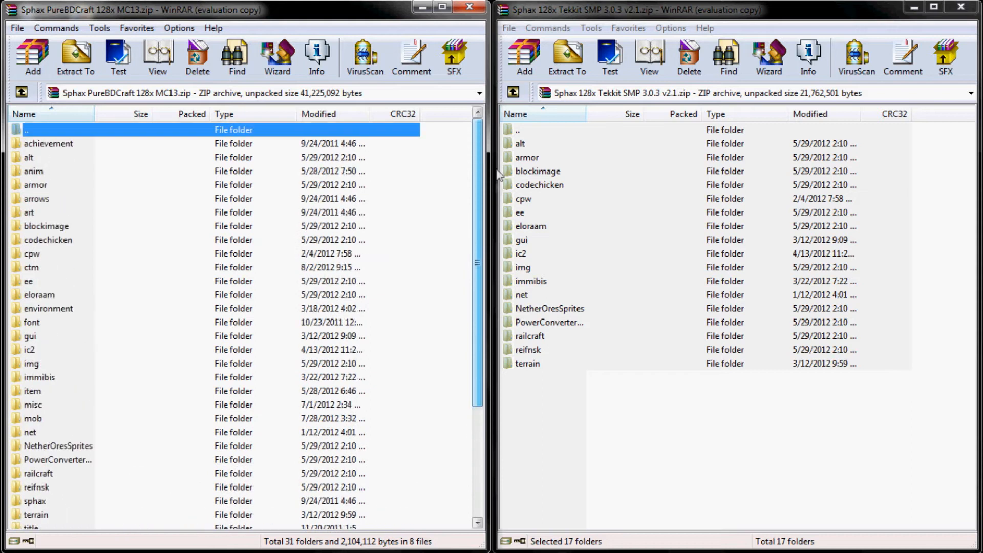
Close both WinRAR archives and bring up the Downloads folder, moved aside to the right.
click(960, 8)
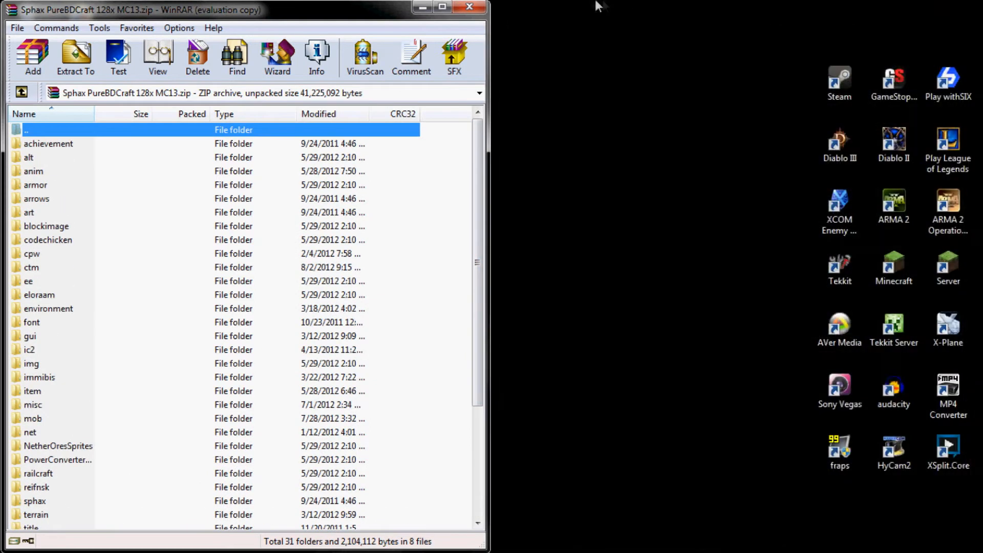
click(469, 7)
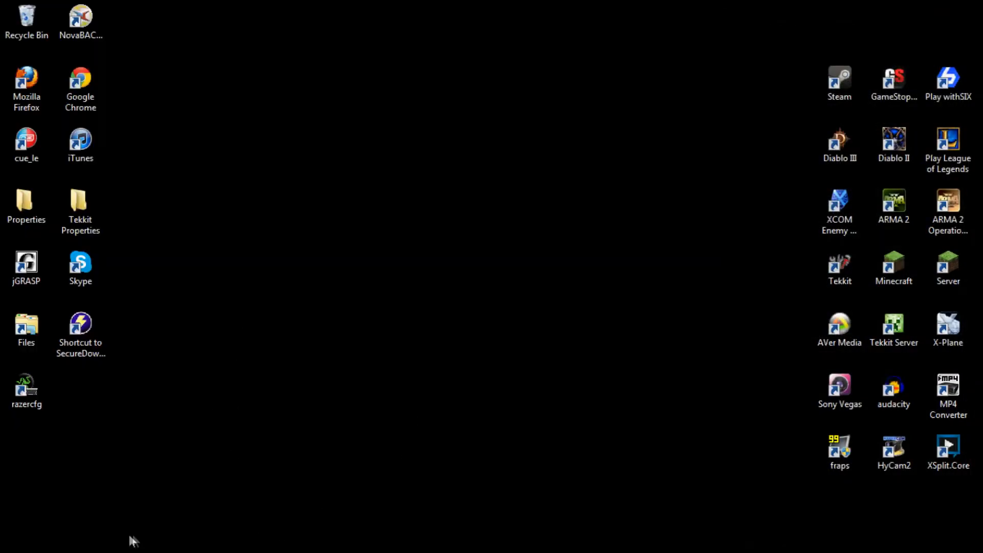
click(109, 542)
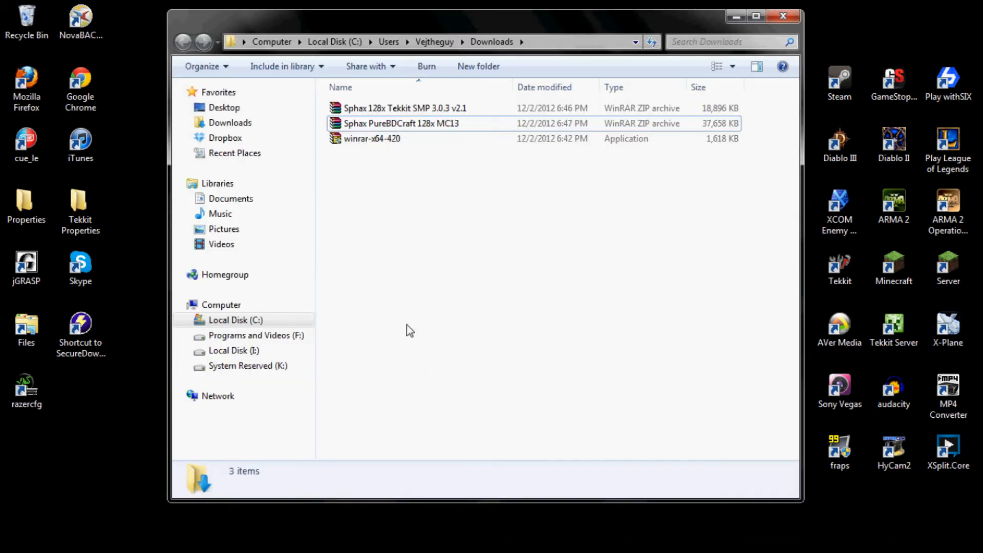
mouse_move(532, 14)
mouse_down()
mouse_move(982, 72)
mouse_move(982, 63)
mouse_up()
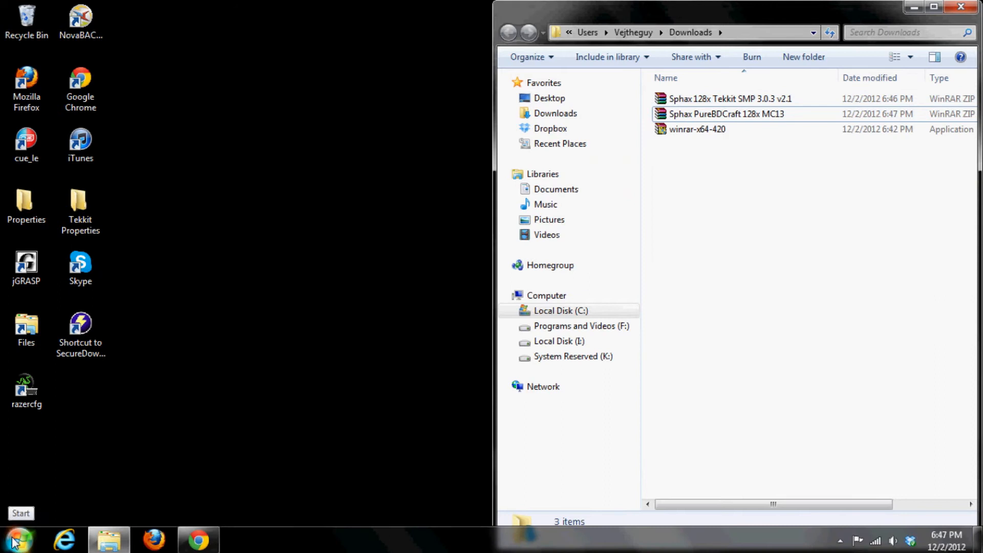
Navigate via appdata search to .technicLauncher\tekkit\texturepacks in a second Explorer window.
click(15, 543)
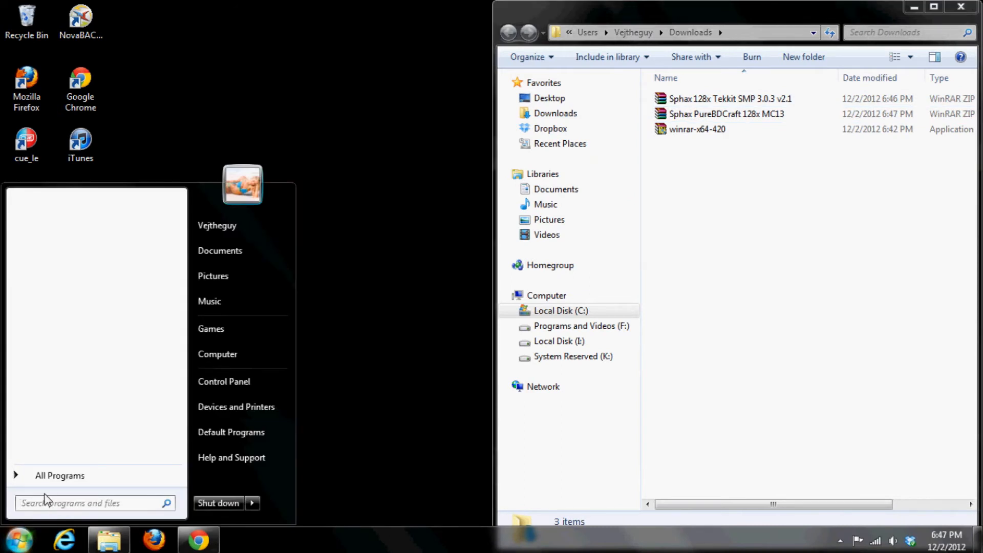
text(%appdata)
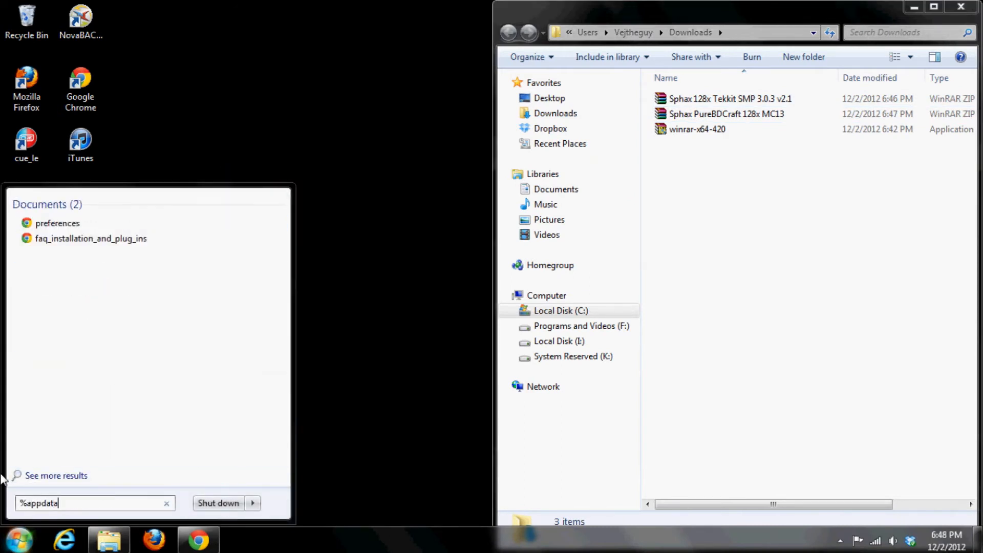
text(%)
key(Return)
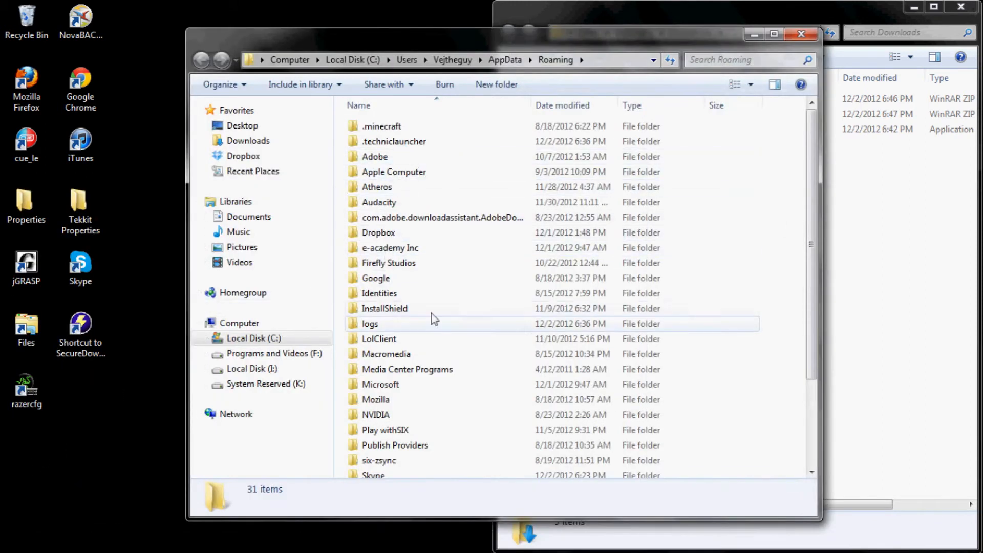
double_click(418, 142)
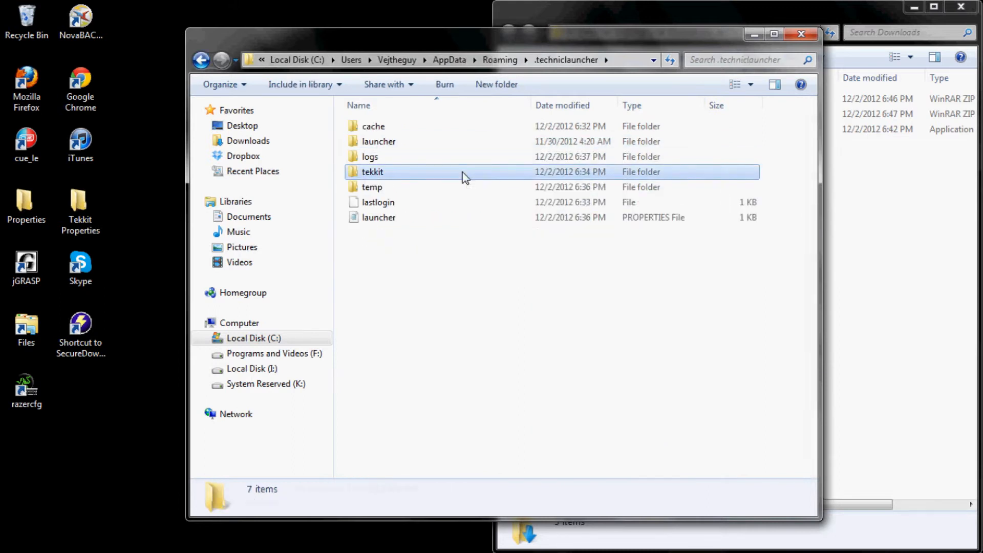
double_click(462, 174)
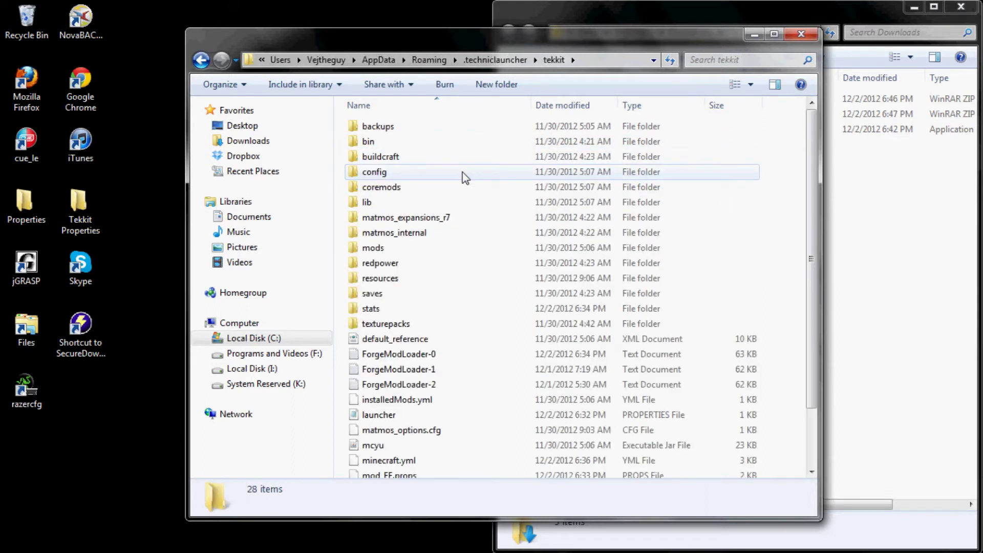
double_click(380, 327)
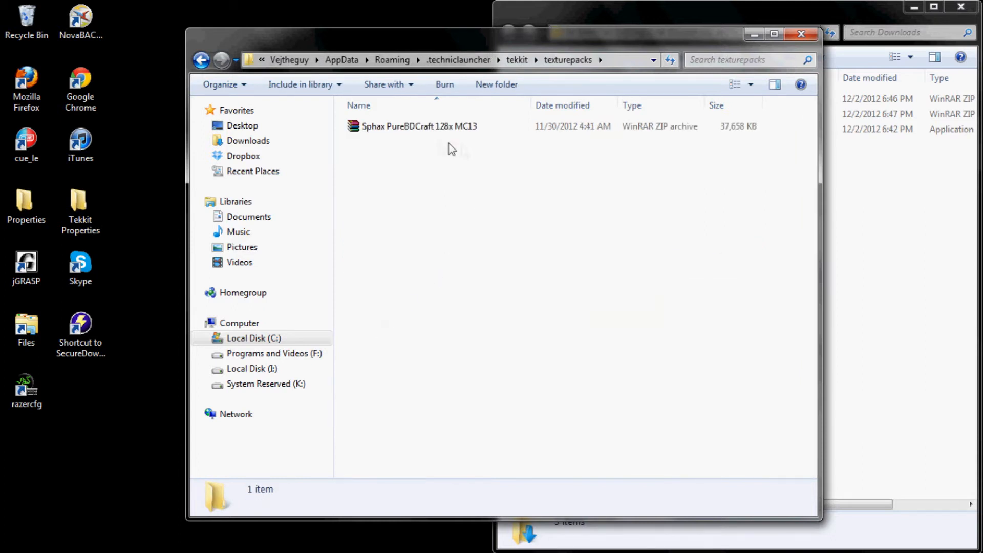
Drag the Sphax archive from Downloads toward texturepacks, put it back, and launch Tekkit from the desktop.
key(super+Left)
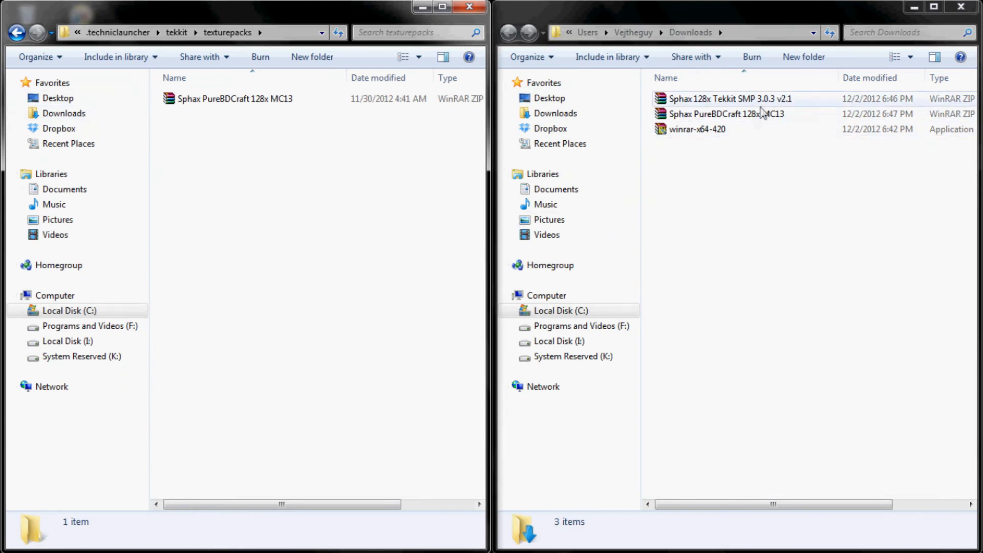
click(740, 116)
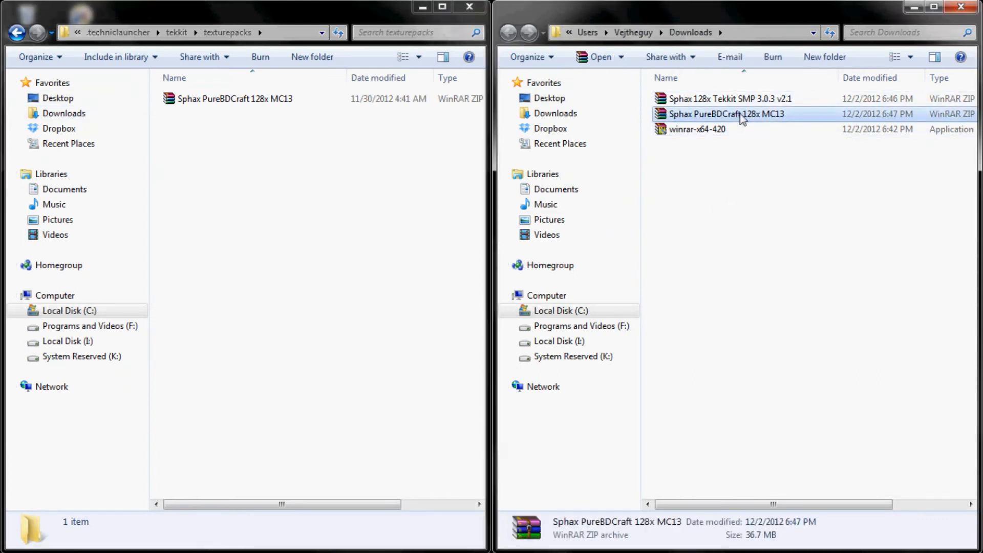
drag(765, 124, 303, 160)
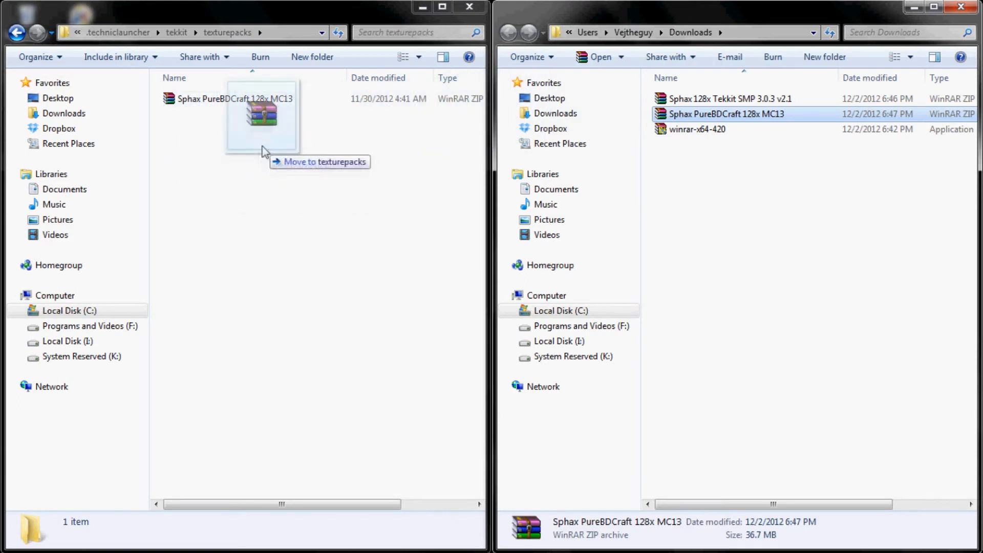
drag(302, 159, 776, 116)
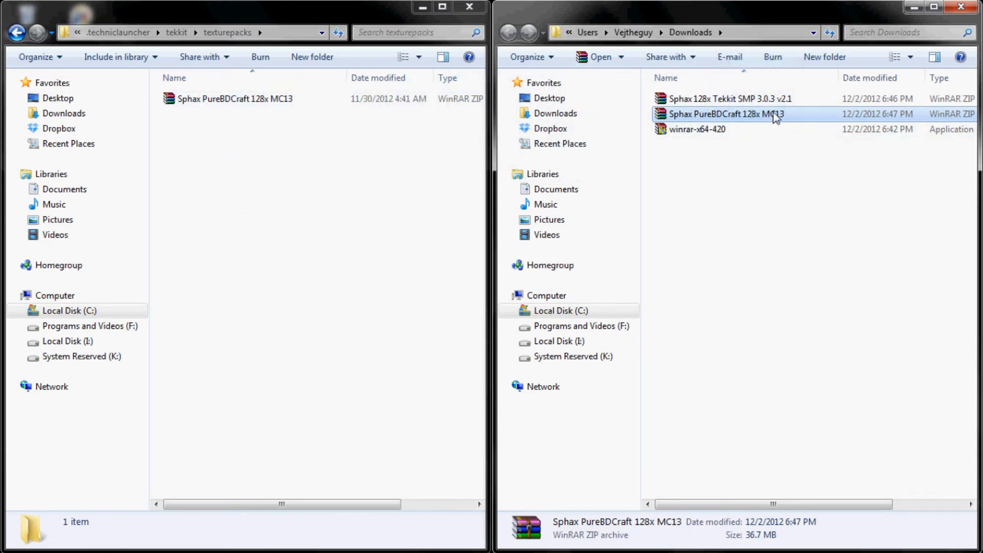
double_click(849, 279)
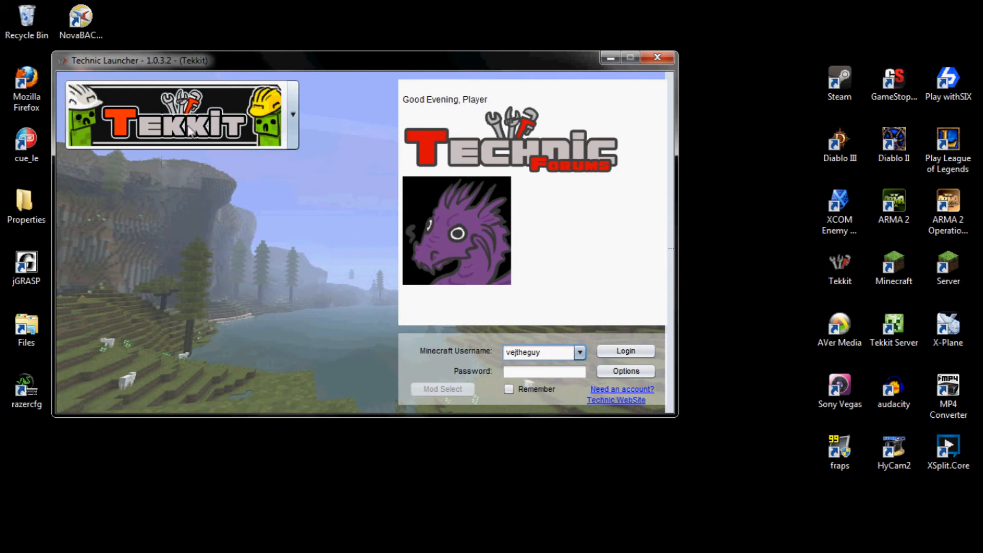
Enter the account password and log in to start Tekkit.
click(568, 371)
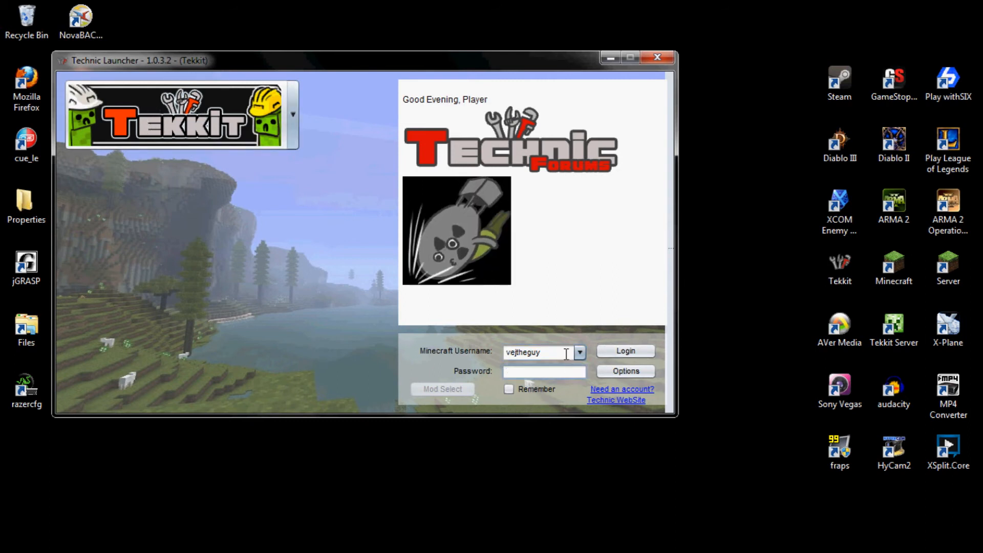
text(********)
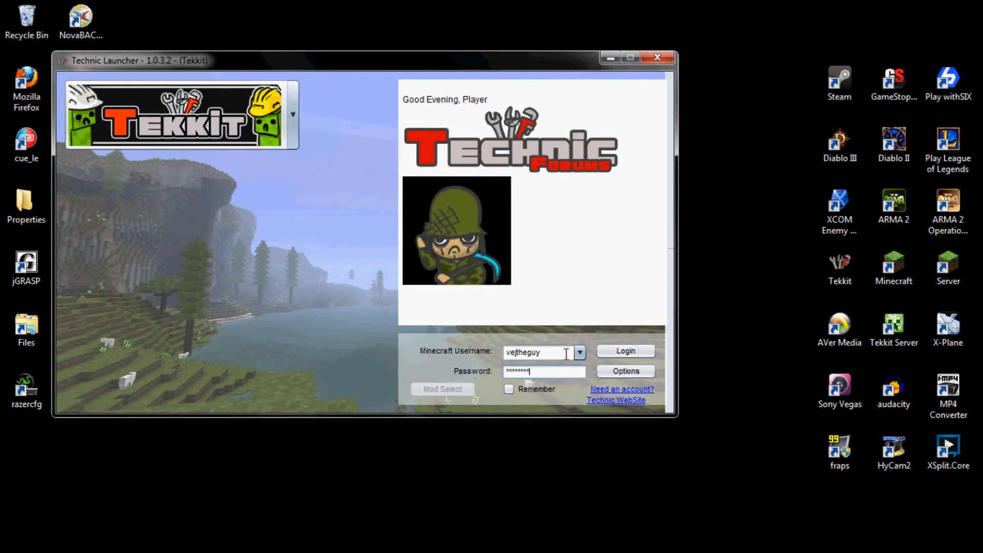
text(*******)
key(Return)
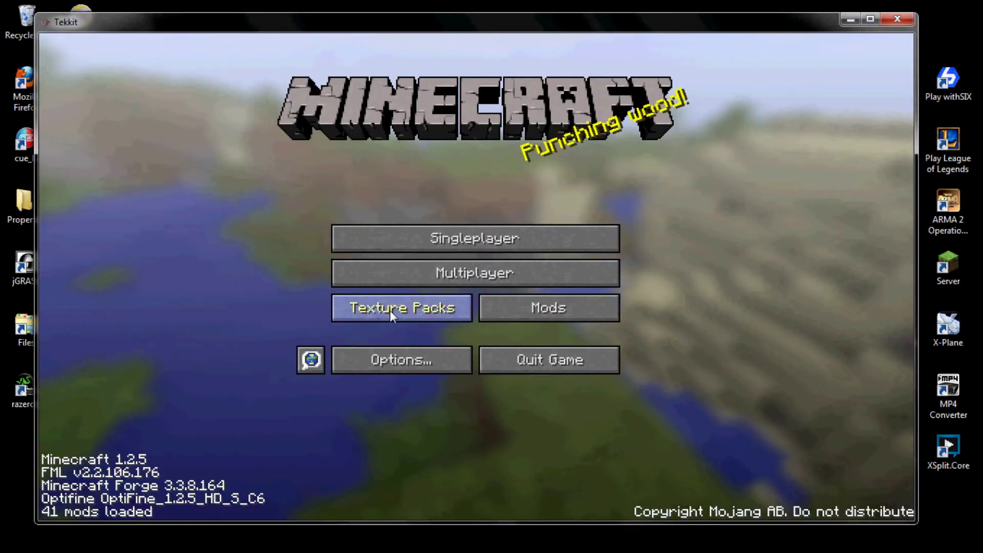
Select Sphax PureBDCraft 128x MC13.zip in the Texture Packs list to apply it.
click(390, 310)
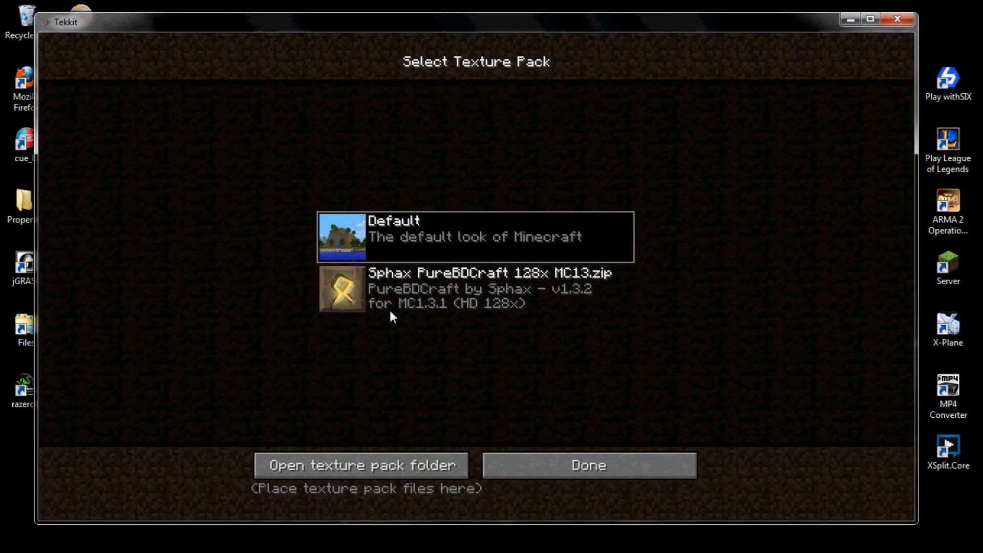
click(350, 286)
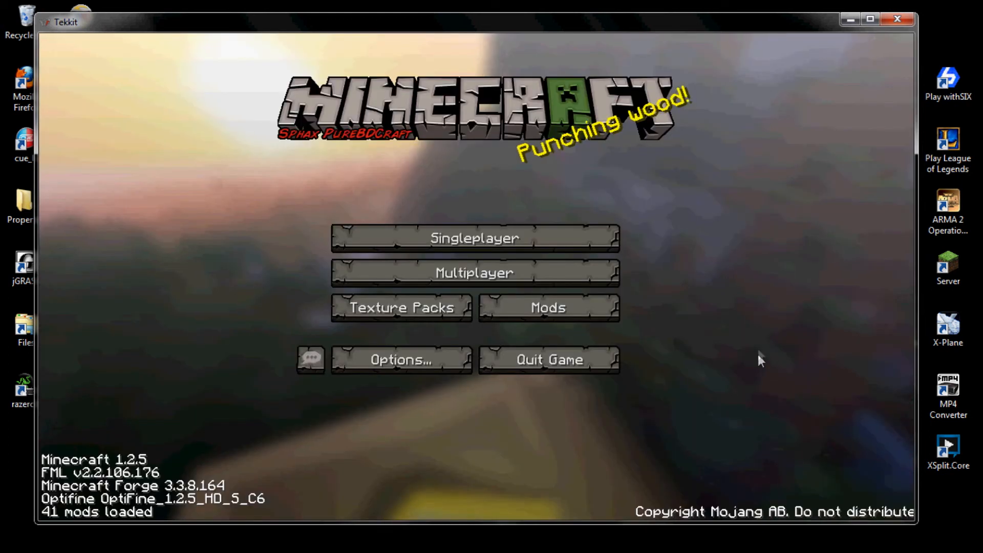
Load the Test Tekkit survival world from the Singleplayer list.
click(474, 243)
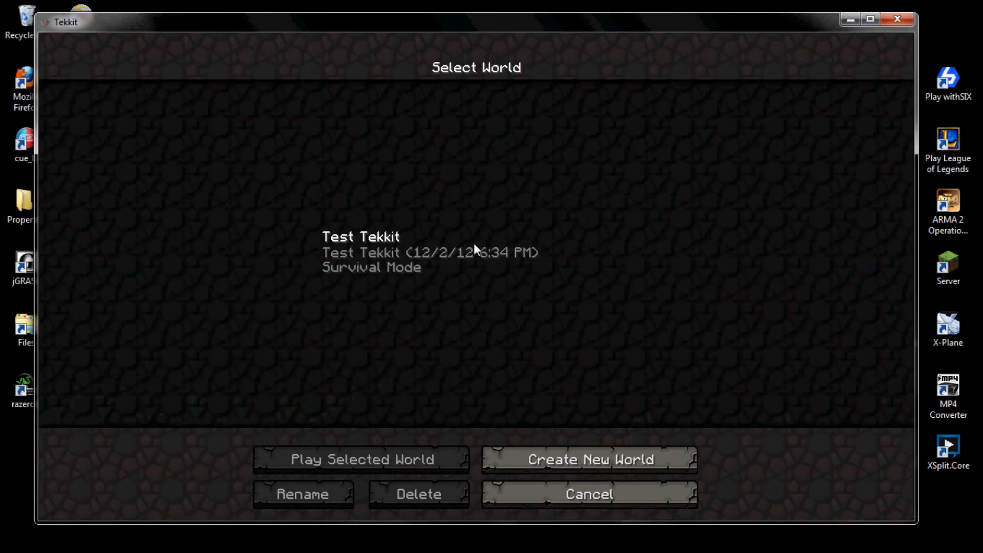
double_click(375, 246)
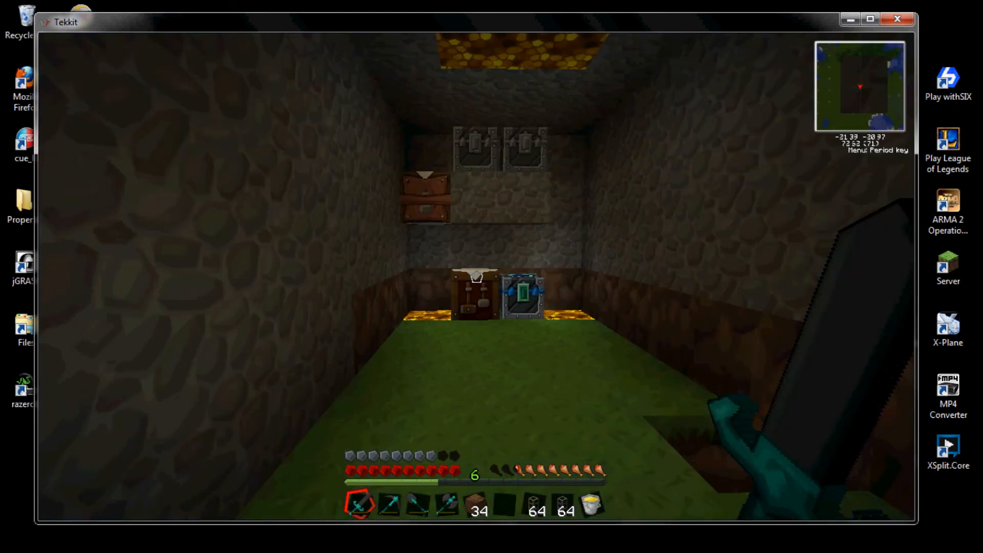
Walk out of the cobblestone room across the landscape and back, viewing the PureBDCraft textures.
key(w)
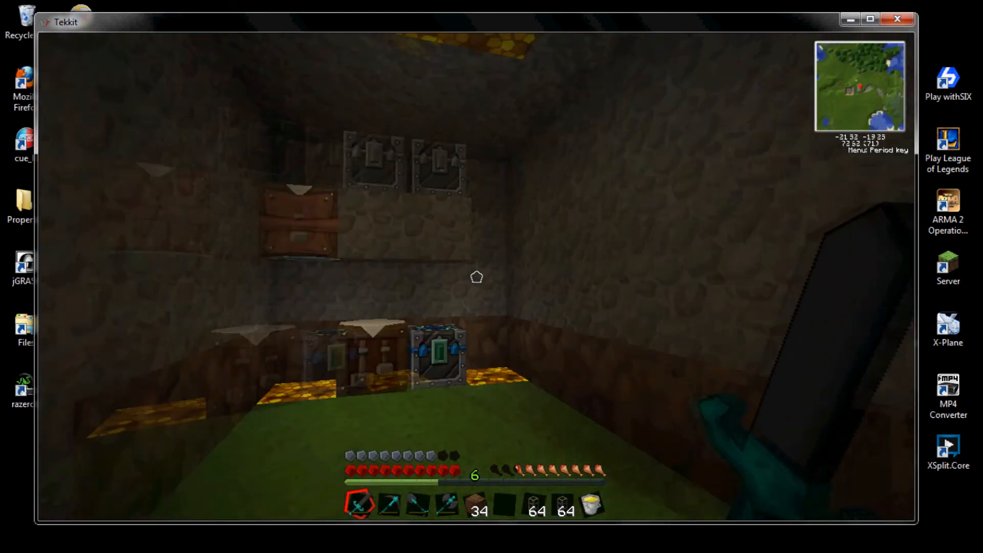
key(w)
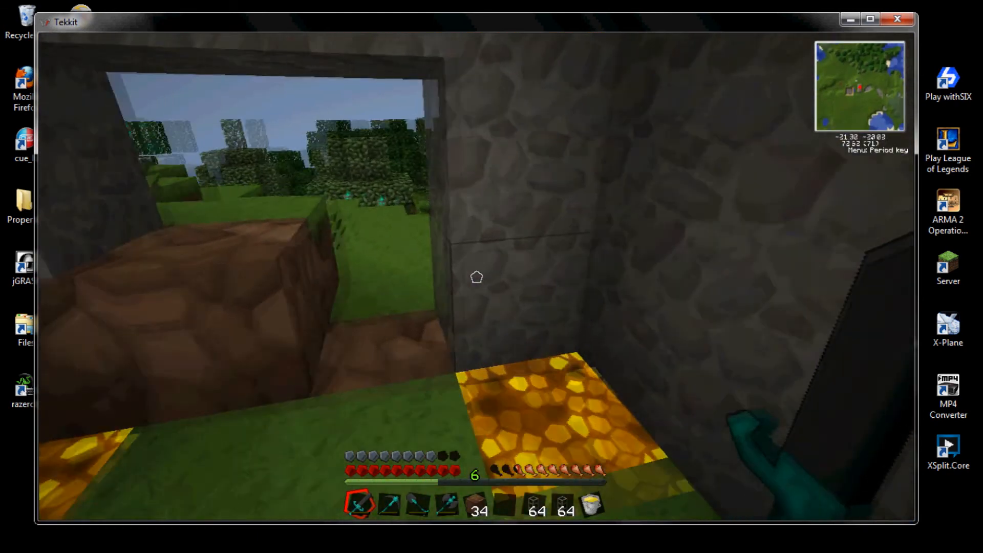
key(w)
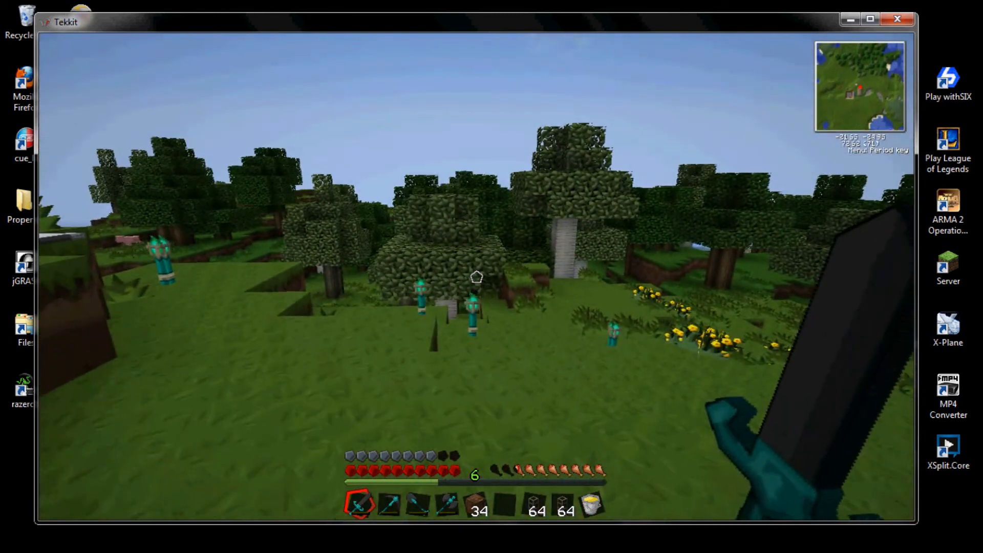
key(w)
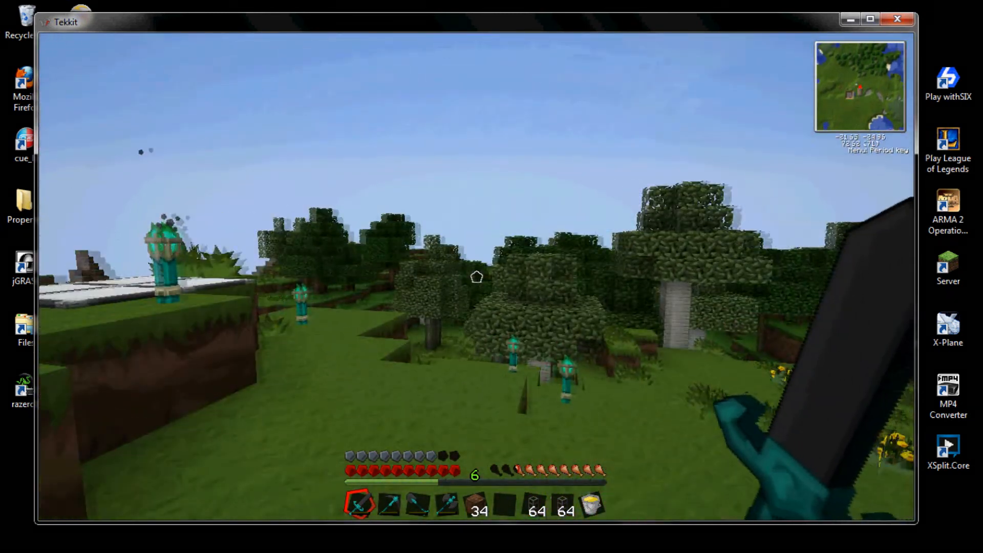
key(w)
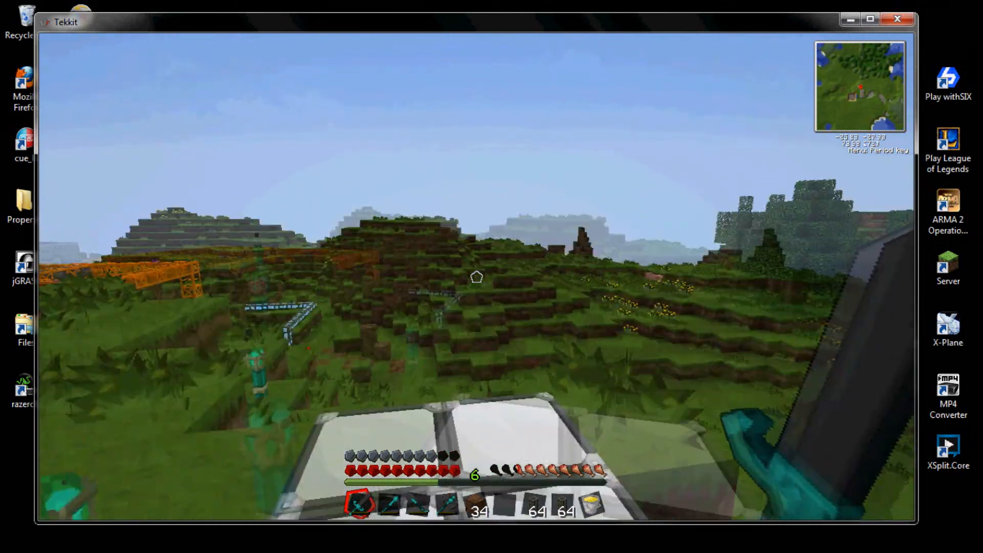
key(w)
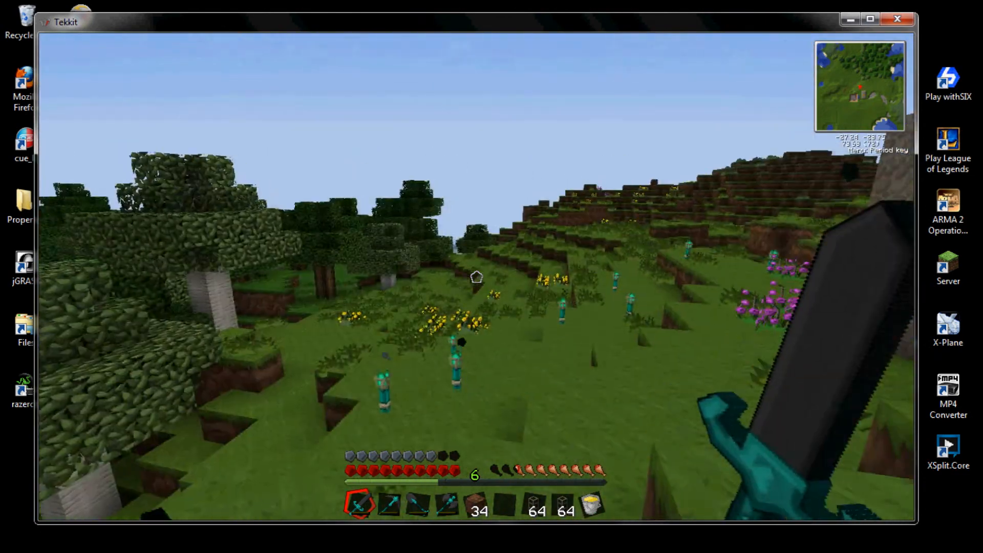
key(w)
key(w)
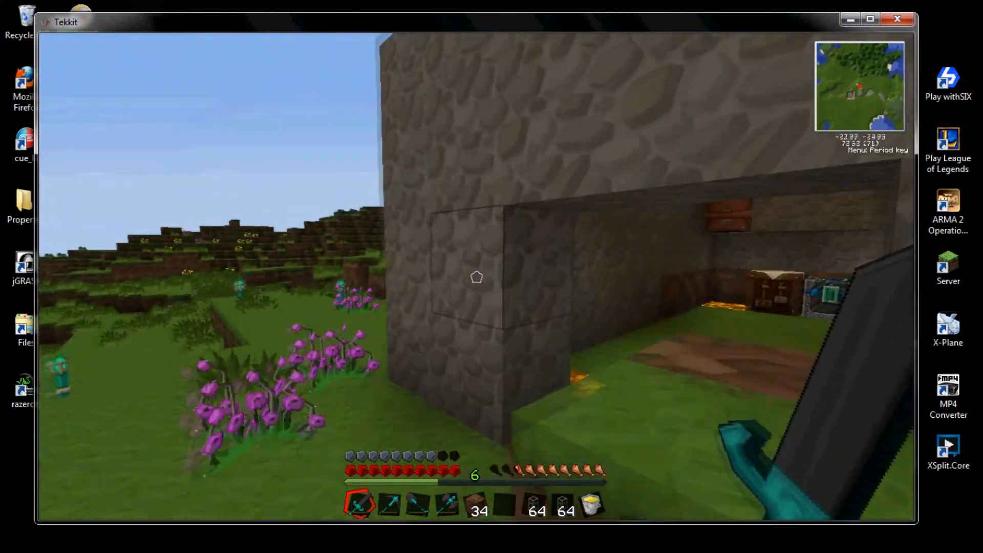
key(w)
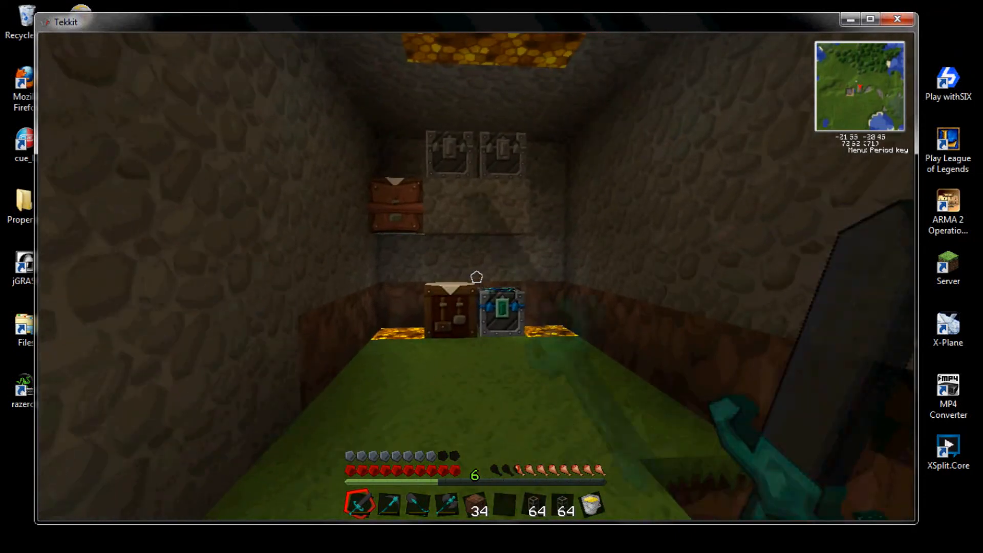